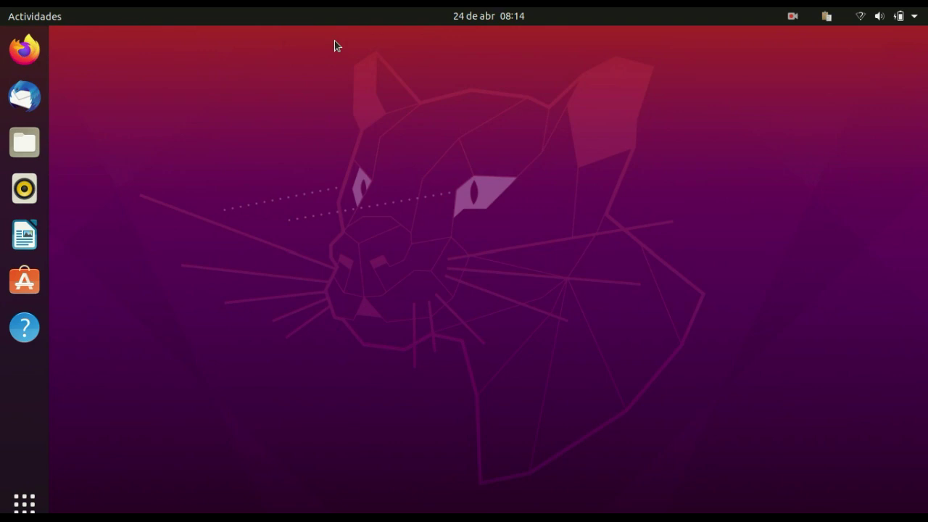
Install the available updates with Actualización de software and postpone the restart
left_click(35, 510)
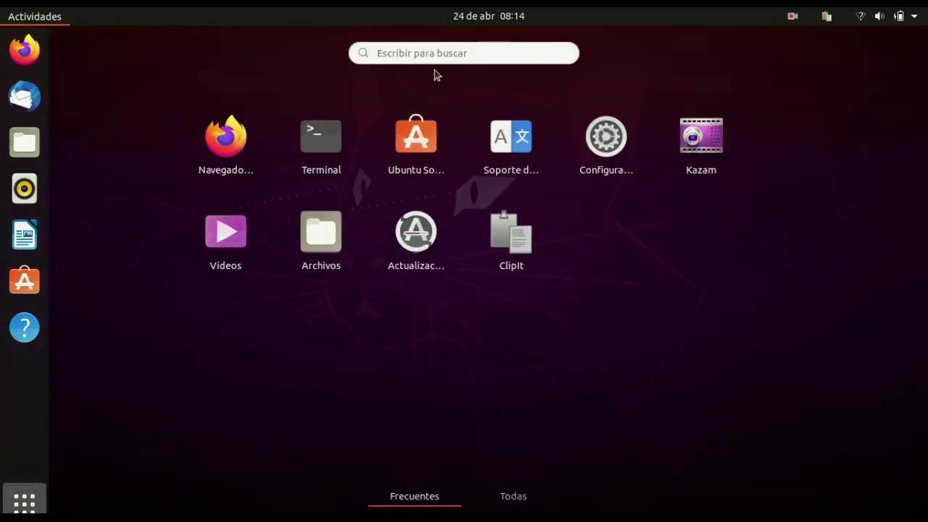
left_click(426, 49)
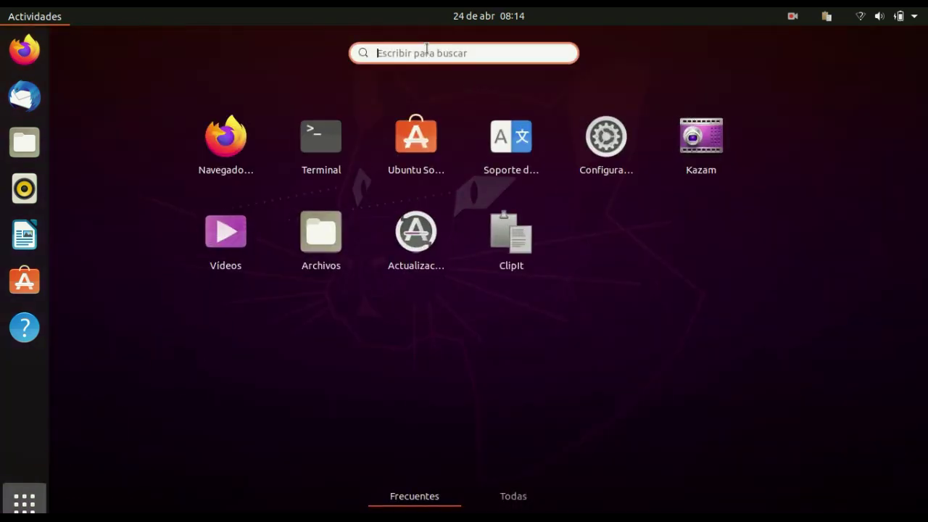
type("act")
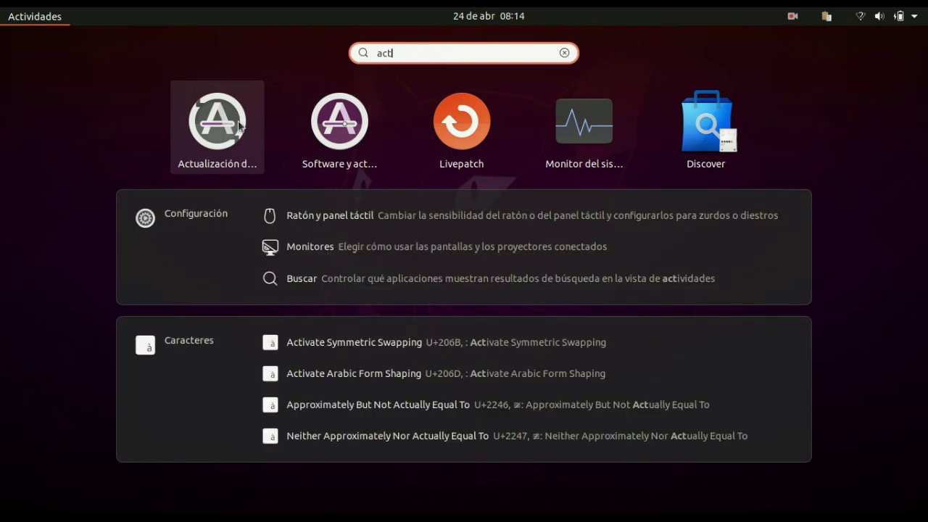
left_click(218, 123)
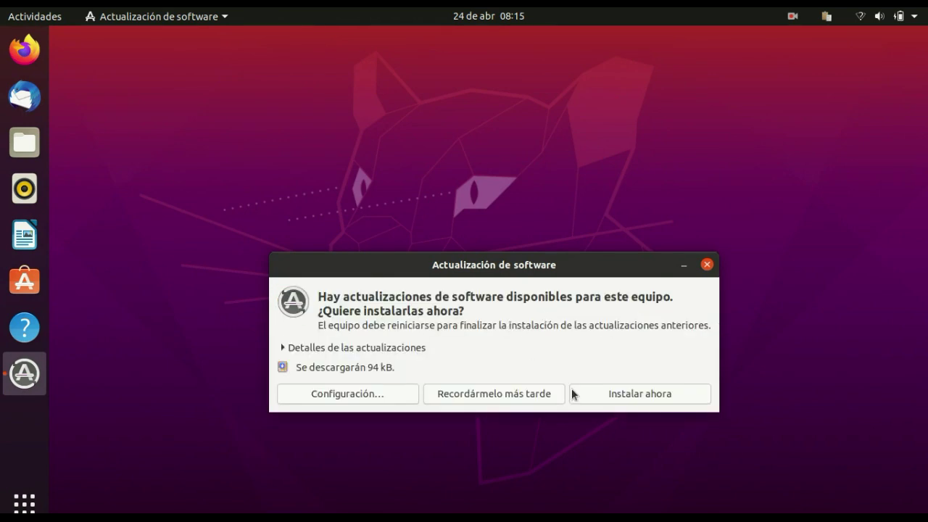
left_click(614, 395)
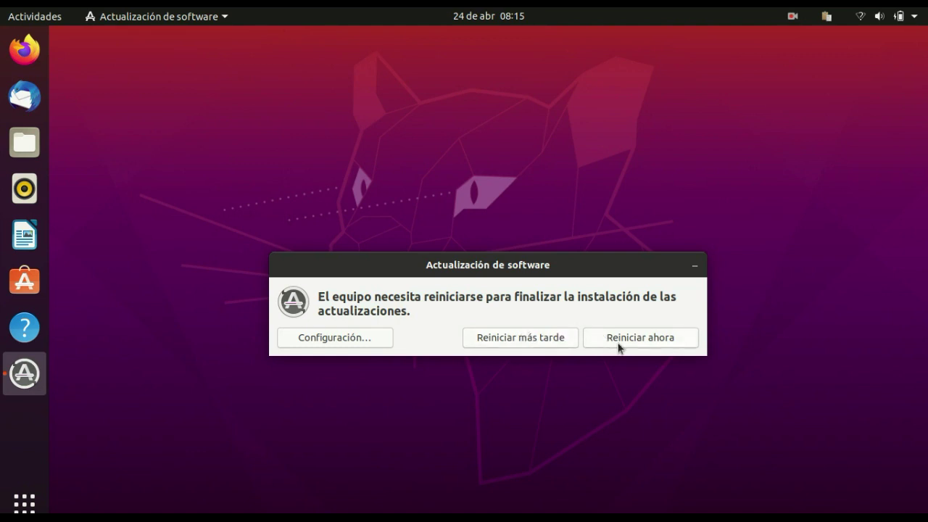
left_click(536, 337)
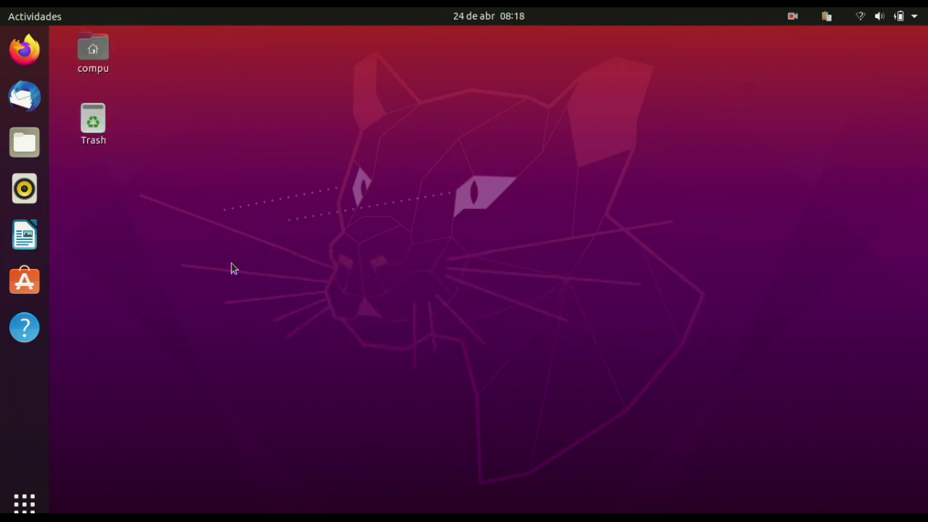
Open a terminal and run "sudo apt install ubuntu-restricted-extras"
left_click(24, 500)
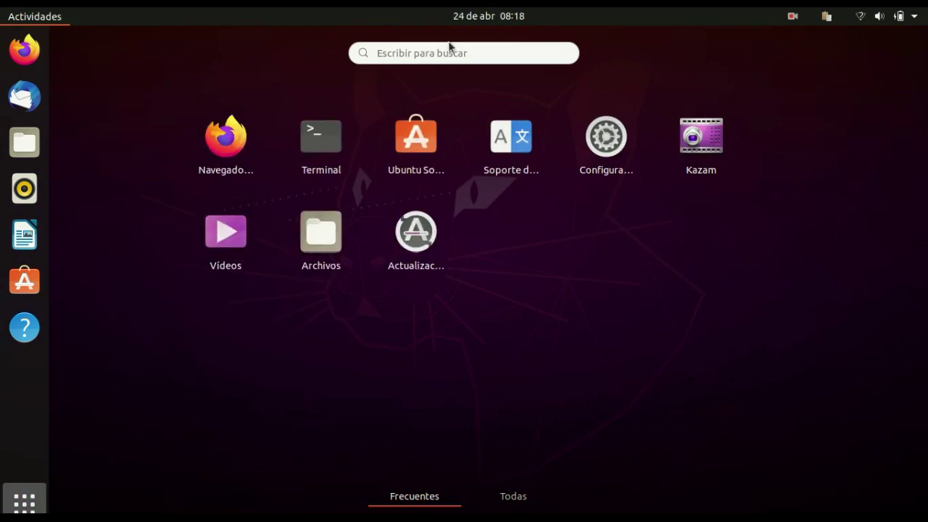
left_click(325, 133)
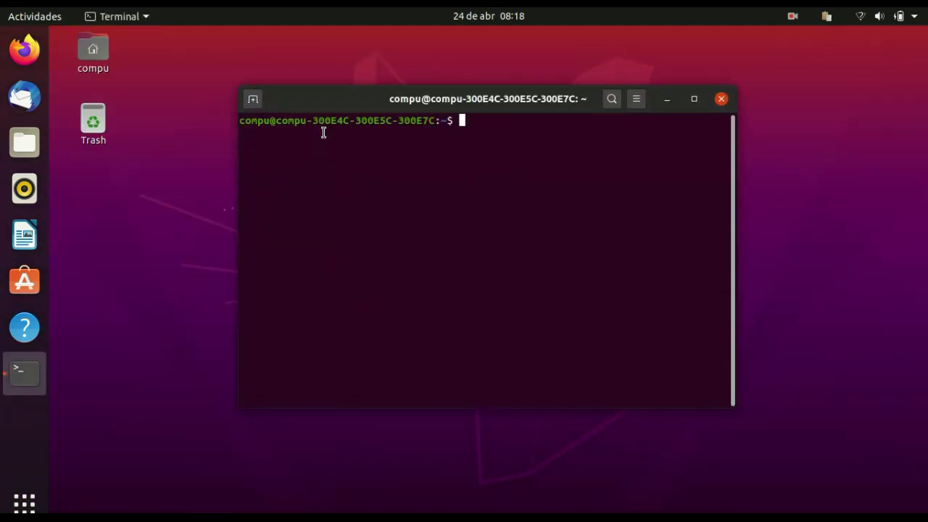
type("sudo apt-")
key("BackSpace")
type("install  ubuntu-re")
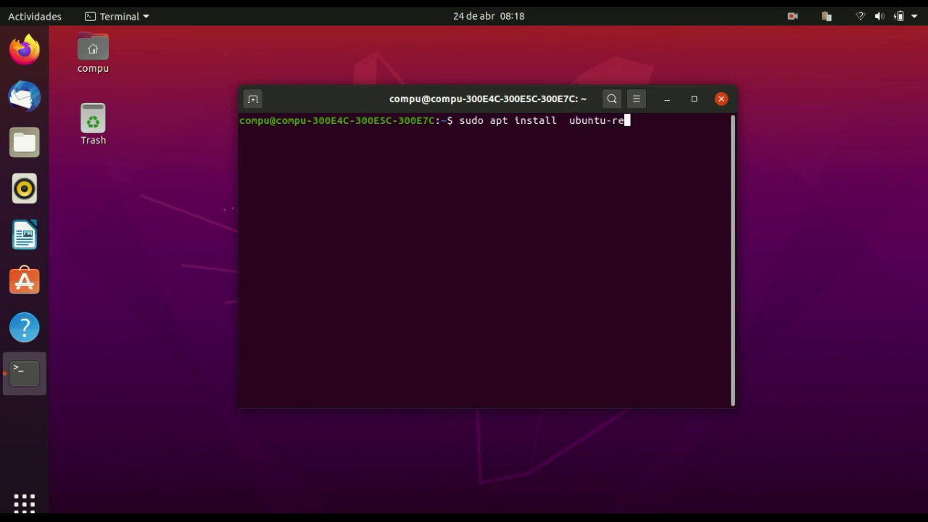
type("stri")
key("Tab")
type("ex")
key("Tab")
key("Return")
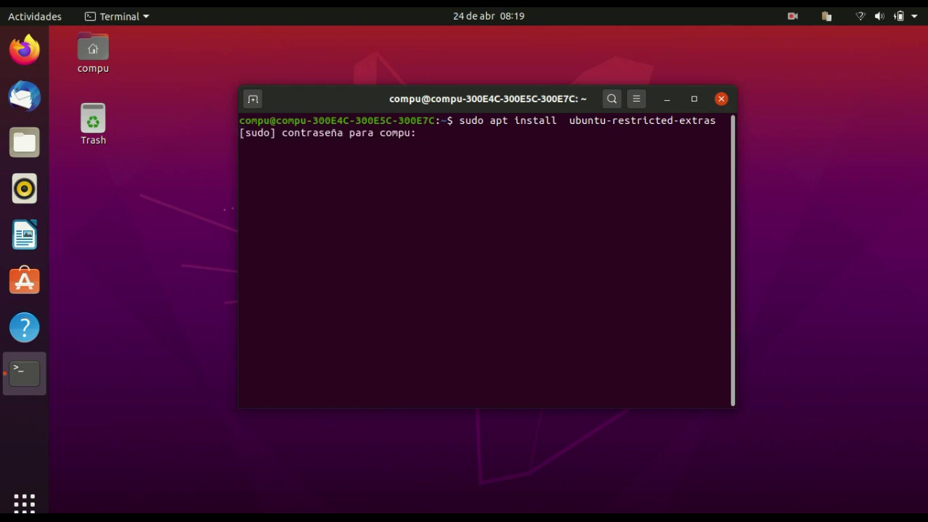
Enter the sudo password and confirm the package installation with "s"
key("Return")
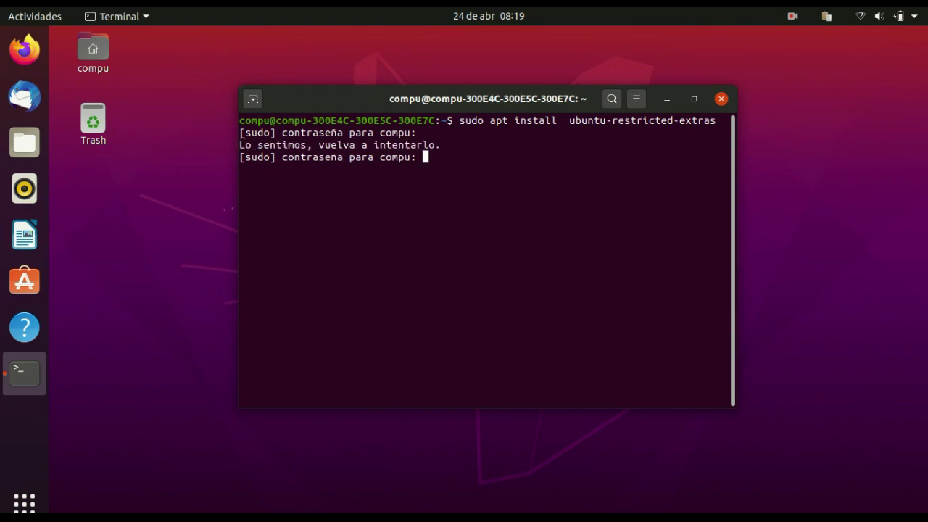
key("Return")
type("s")
key("Return")
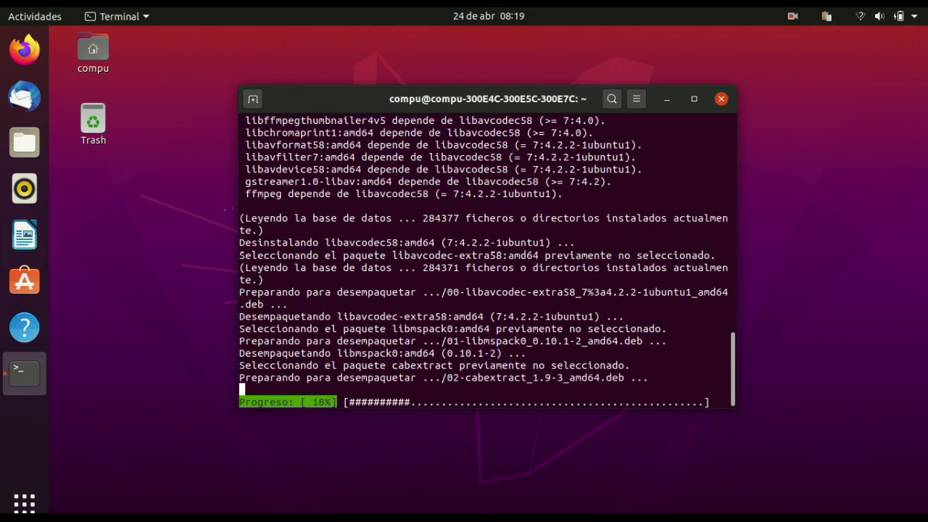
Acknowledge the Microsoft fonts license agreement and accept its EULA terms in the ttf-mscorefonts-installer configuration
key("Down")
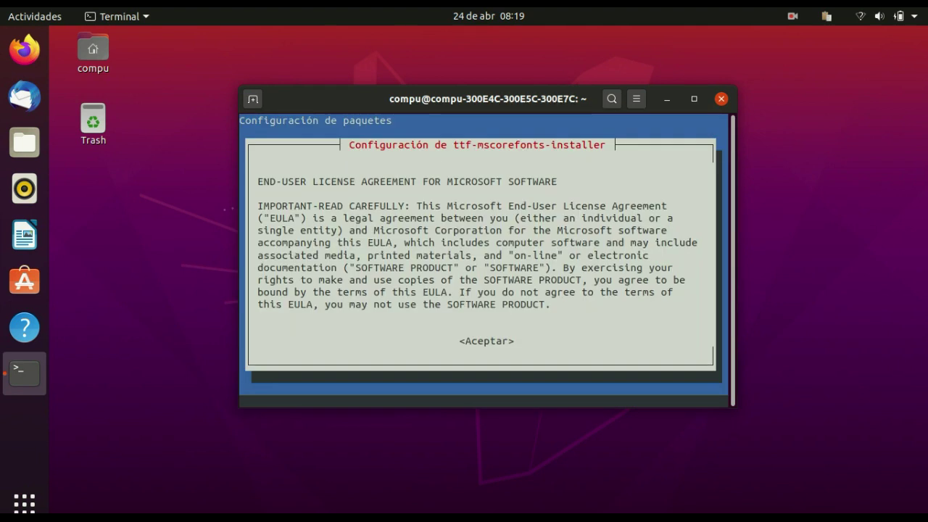
key("Tab")
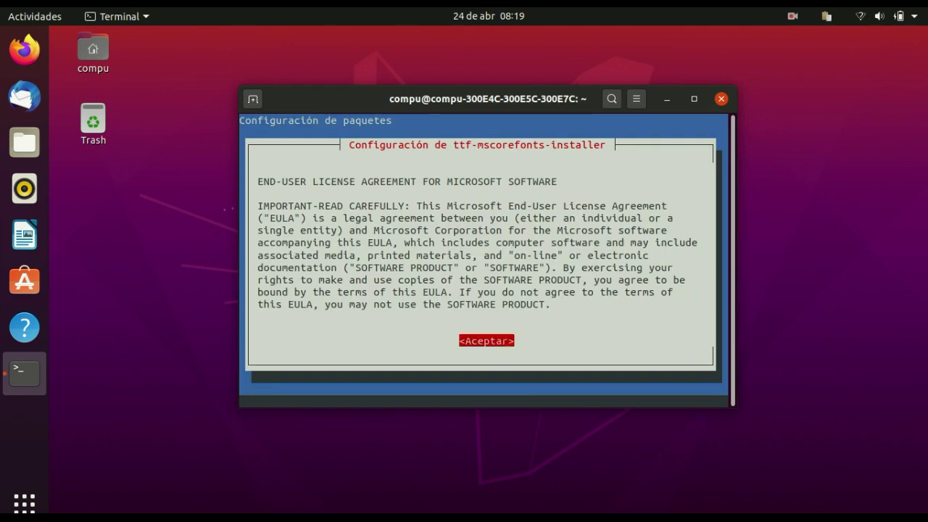
key("Return")
key("Tab")
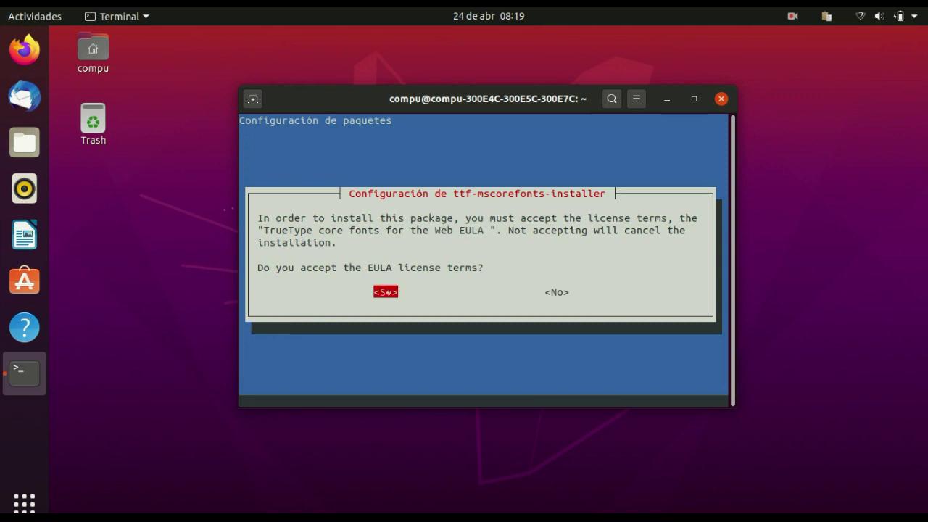
key("Return")
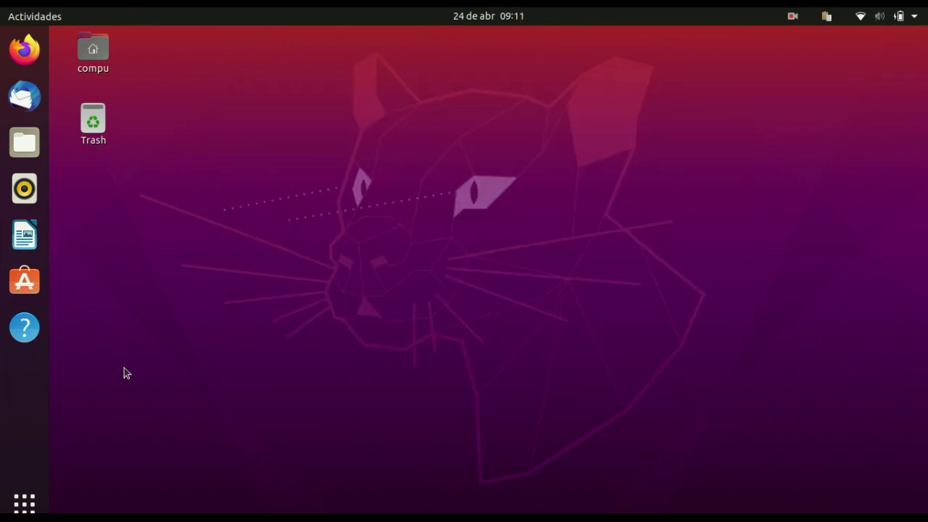
Search the applications for "actu" and open Software y actualizaciones
left_click(24, 501)
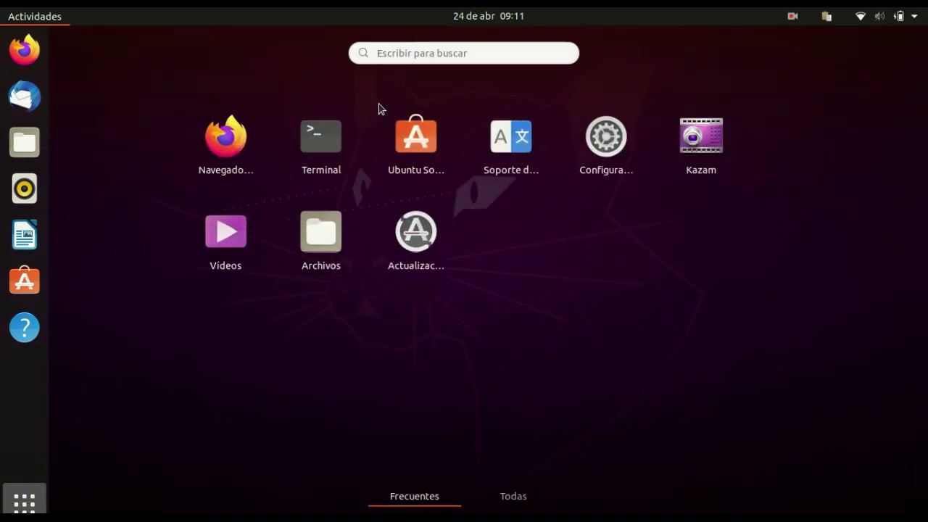
left_click(400, 54)
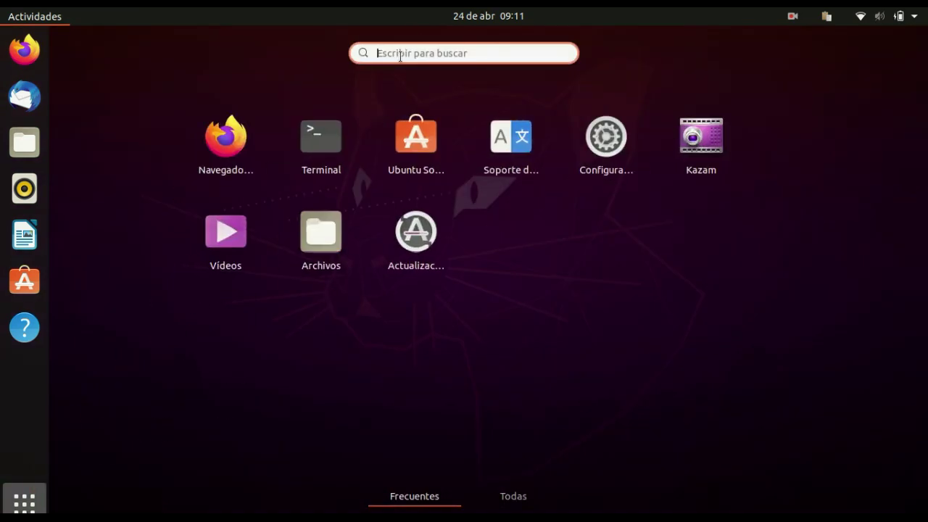
type("actu")
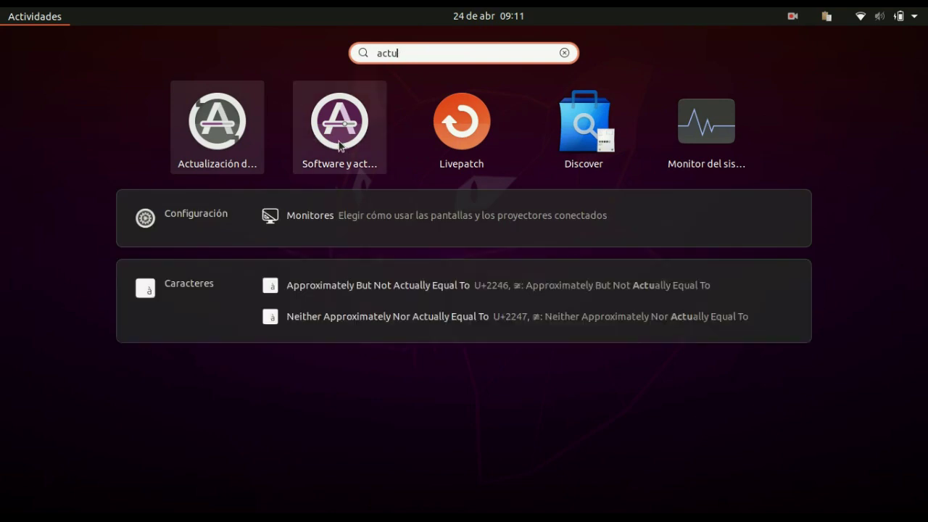
left_click(343, 147)
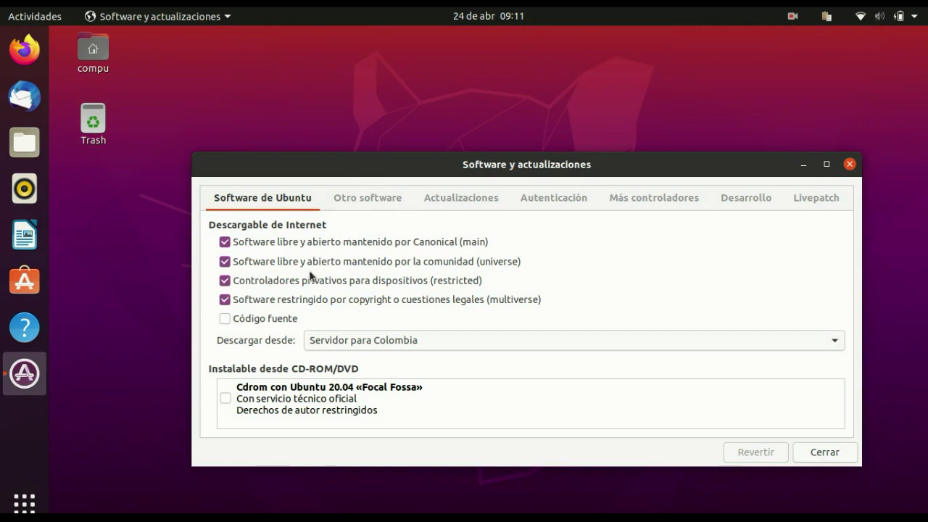
Enable the Socios de Canonical binary repository under other software and authenticate with the account password
left_click(370, 199)
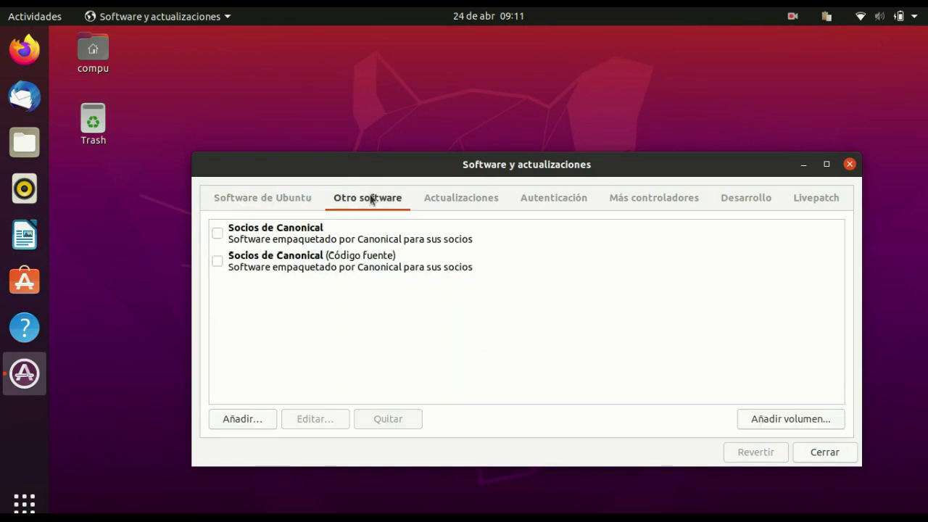
left_click(244, 240)
left_click(217, 233)
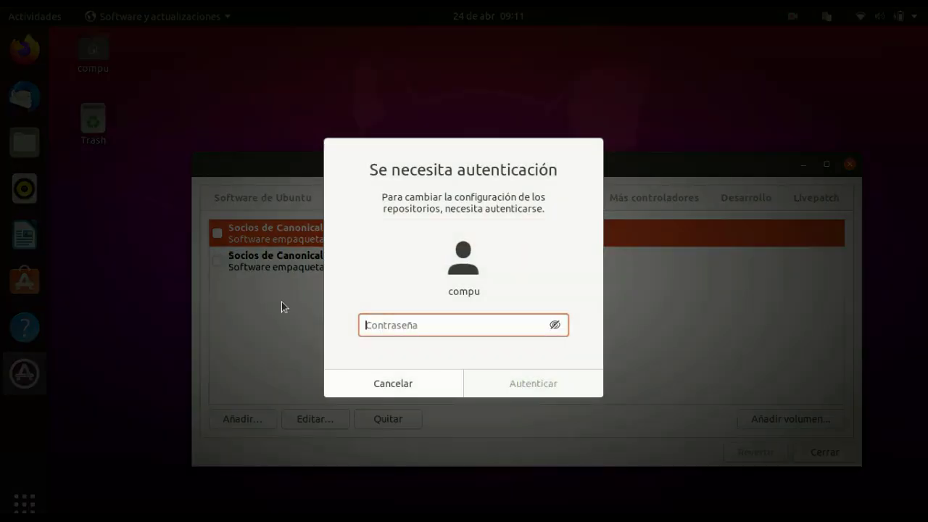
type("********")
key("Return")
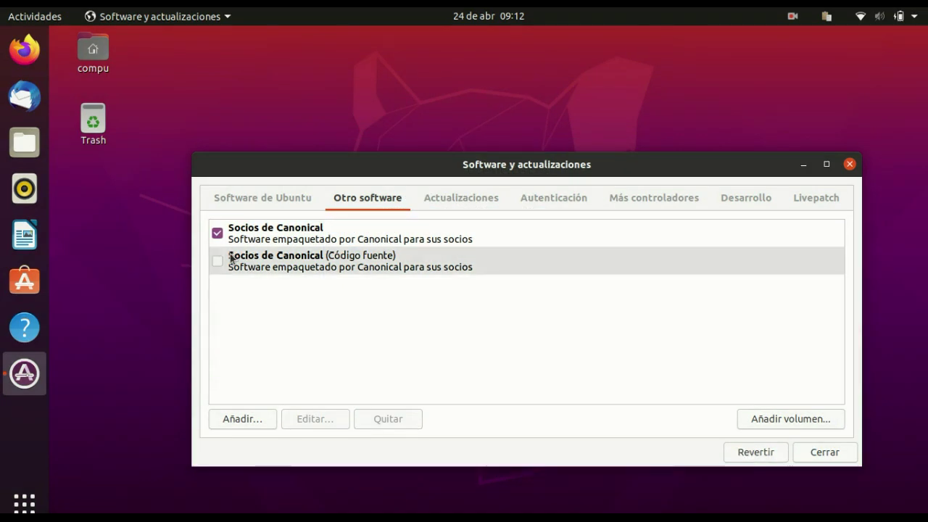
Review the update, authentication and additional driver settings, then close Software y actualizaciones and reload the available software information
left_click(458, 201)
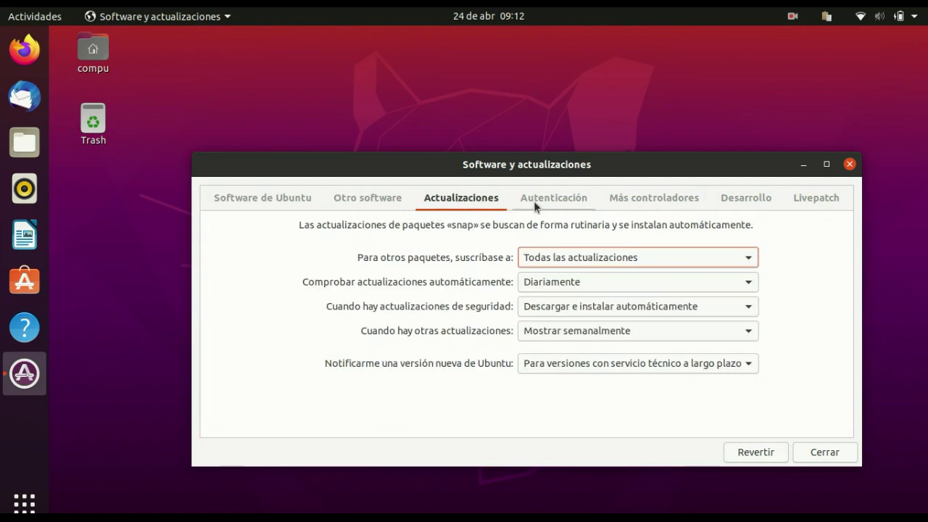
left_click(553, 198)
left_click(639, 206)
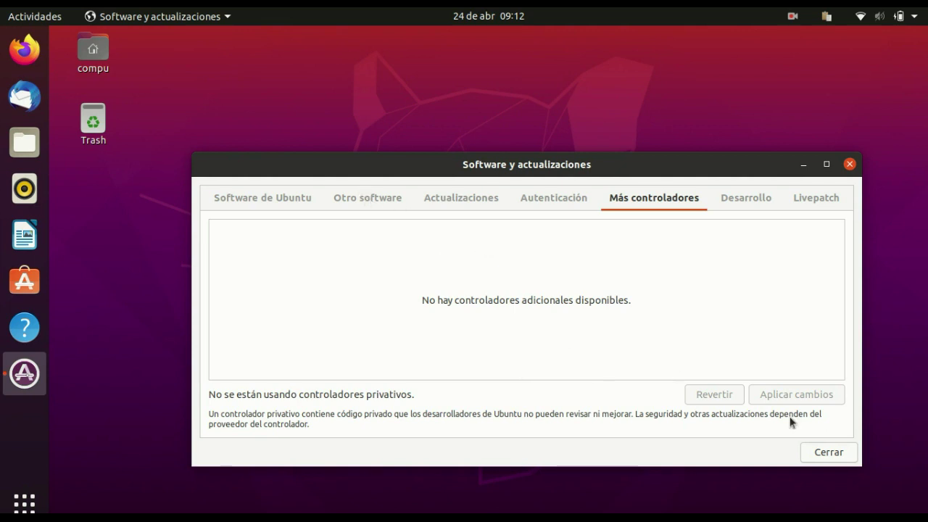
left_click(823, 454)
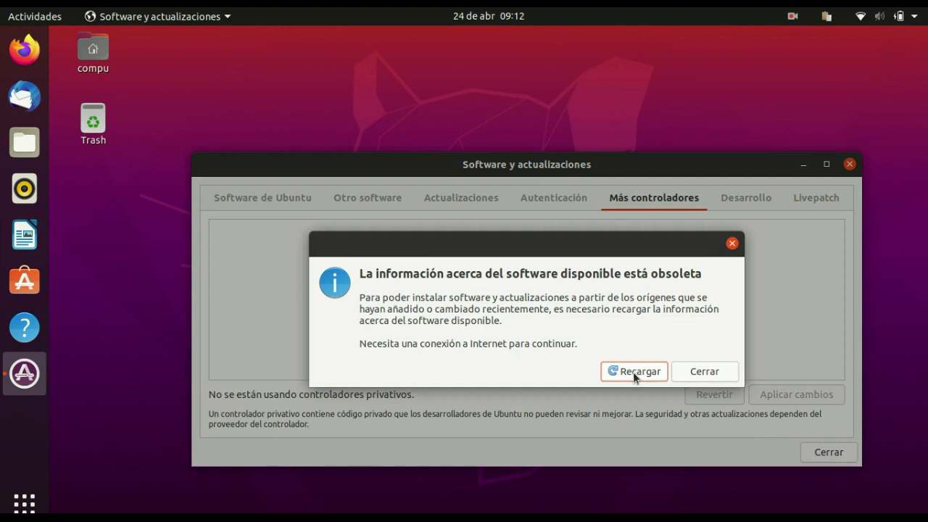
left_click(632, 372)
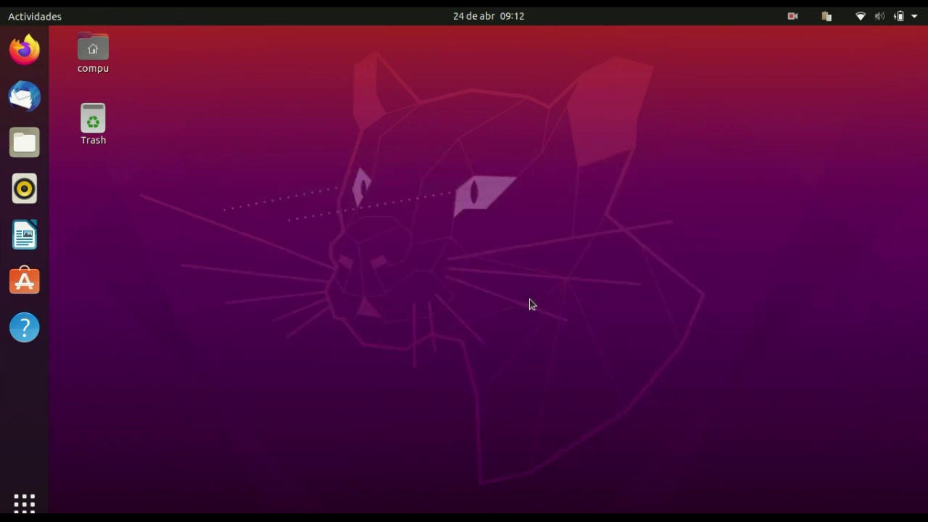
Find and open the system Configuración application and show its Apariencia settings
left_click(24, 501)
type("confi")
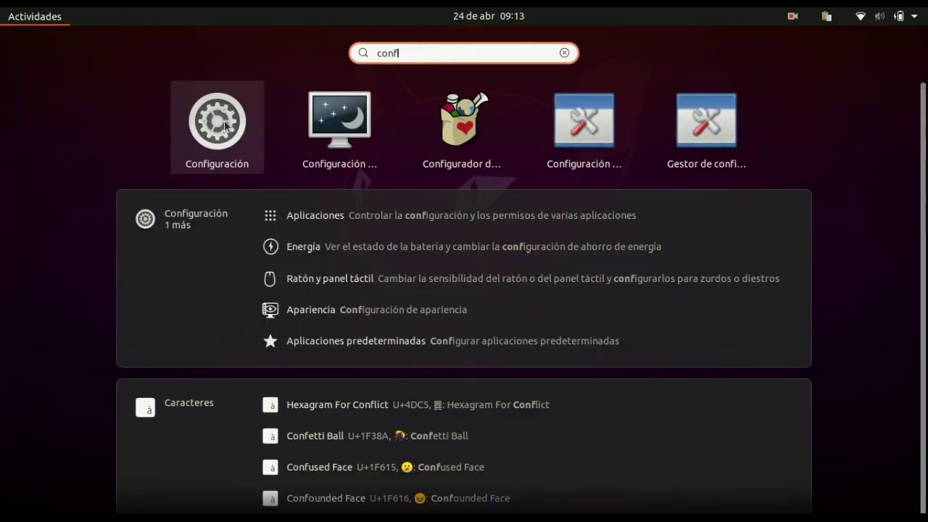
left_click(225, 125)
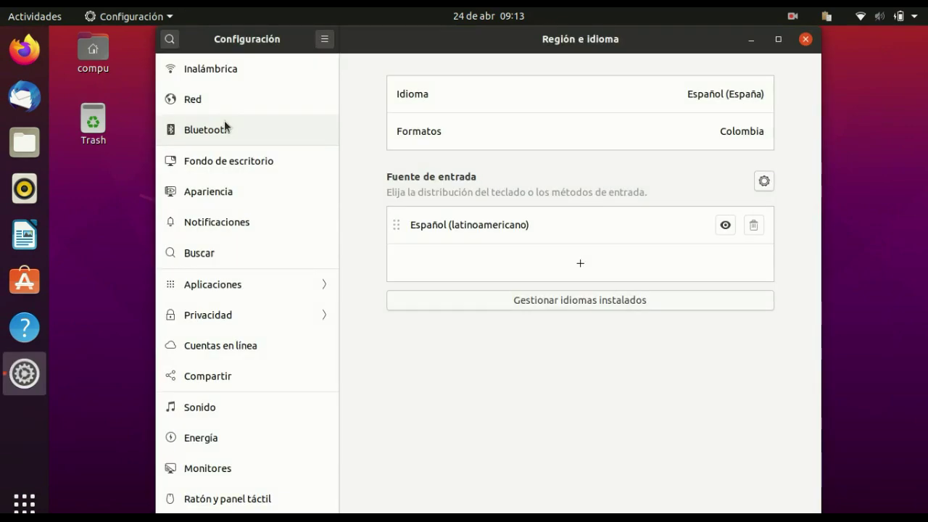
scroll(249, 166, "down", 1)
scroll(249, 164, "up", 1)
left_click(230, 192)
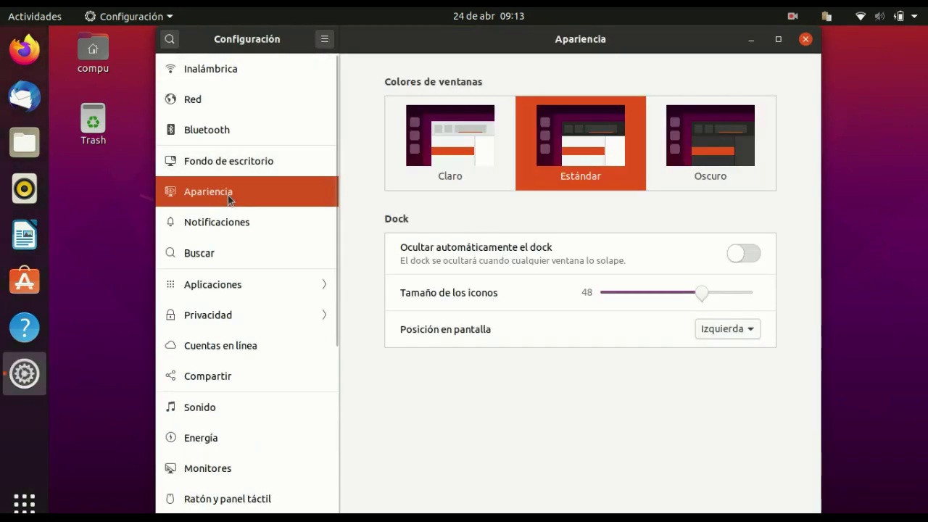
Open the Luz nocturna settings for the monitors and make the colour temperature slightly less warm
scroll(230, 197, "down", 2)
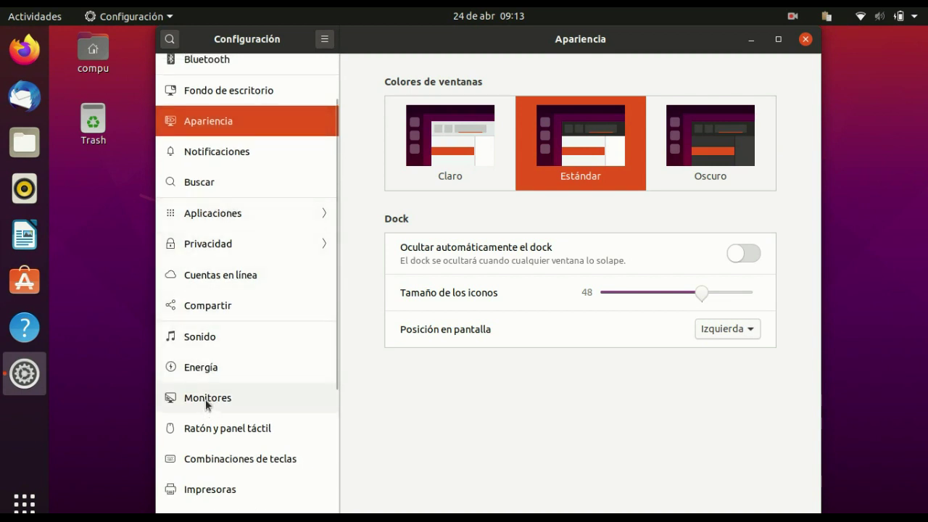
left_click(207, 402)
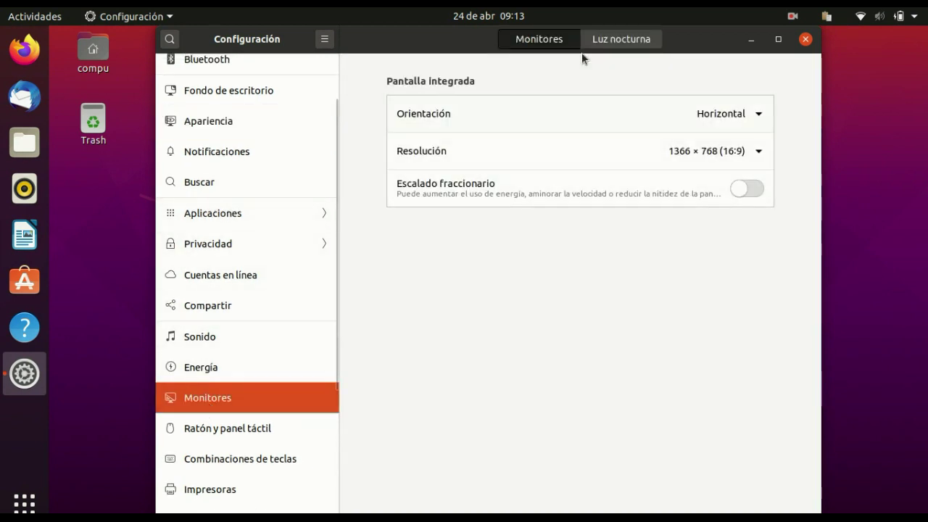
left_click(626, 40)
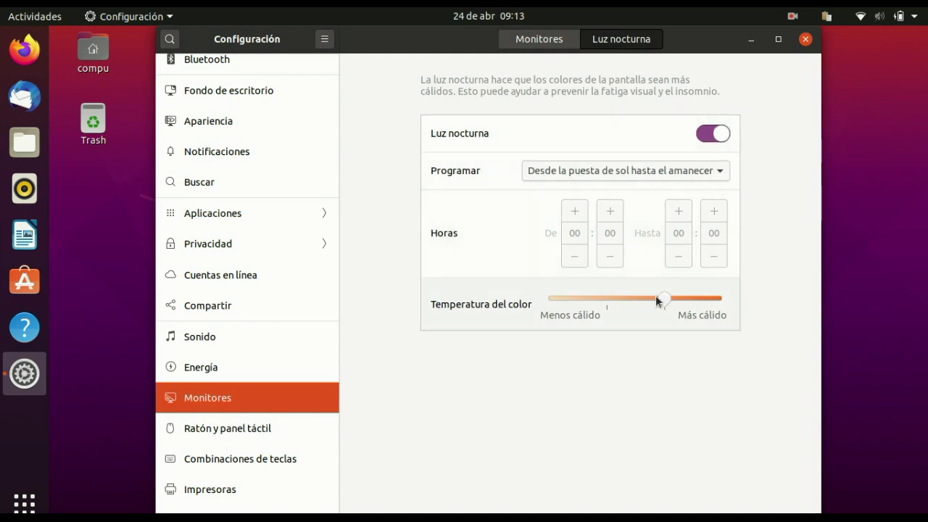
mouse_move(664, 302)
left_mouse_down()
mouse_move(630, 300)
mouse_move(652, 297)
left_mouse_up()
Switch the Luz nocturna schedule to Programación manual and set its start time to 18:00
left_click(602, 178)
left_click(601, 192)
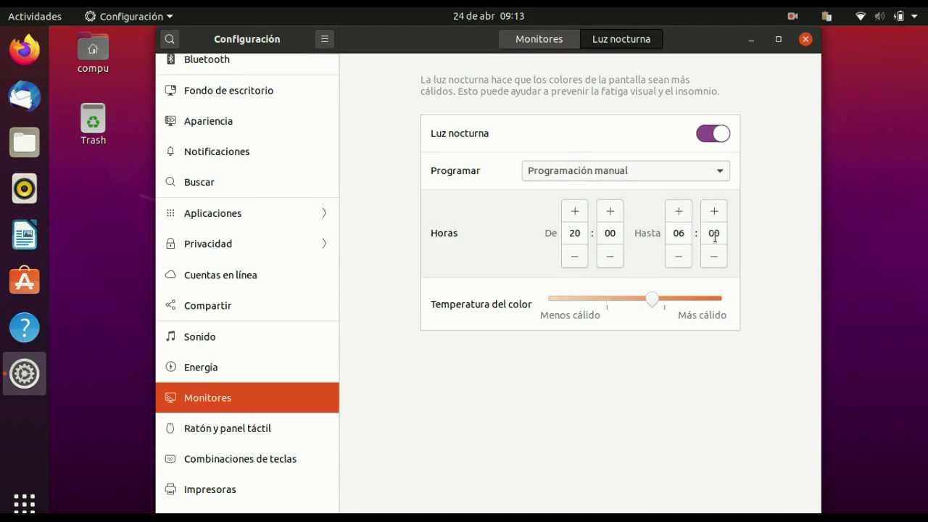
left_click(572, 233)
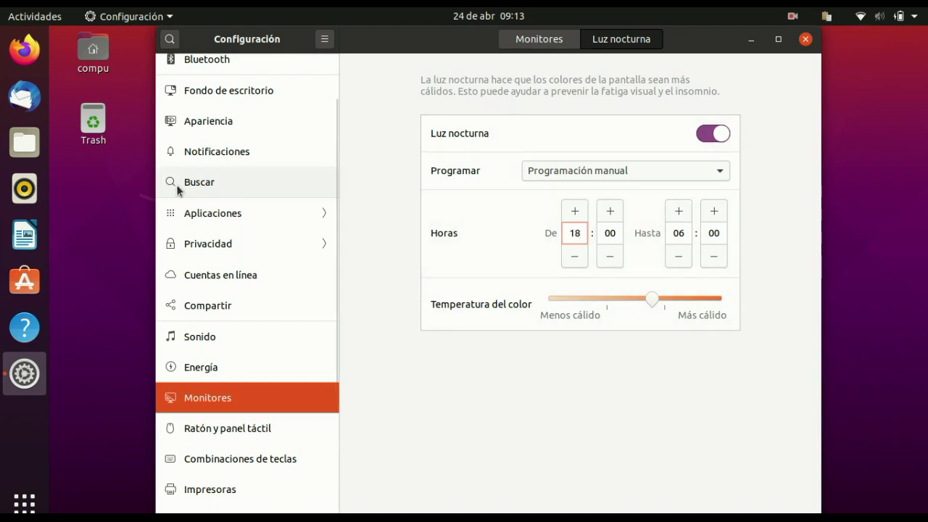
Open the Apariencia settings, try the Claro and Estándar window colours, and set the window colours to Oscuro
scroll(217, 286, "up", 2)
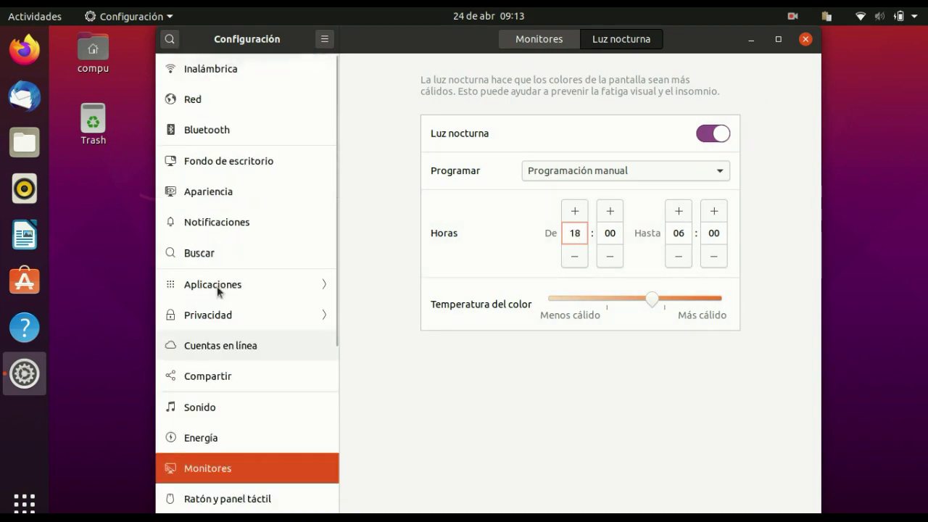
left_click(227, 191)
left_click(456, 187)
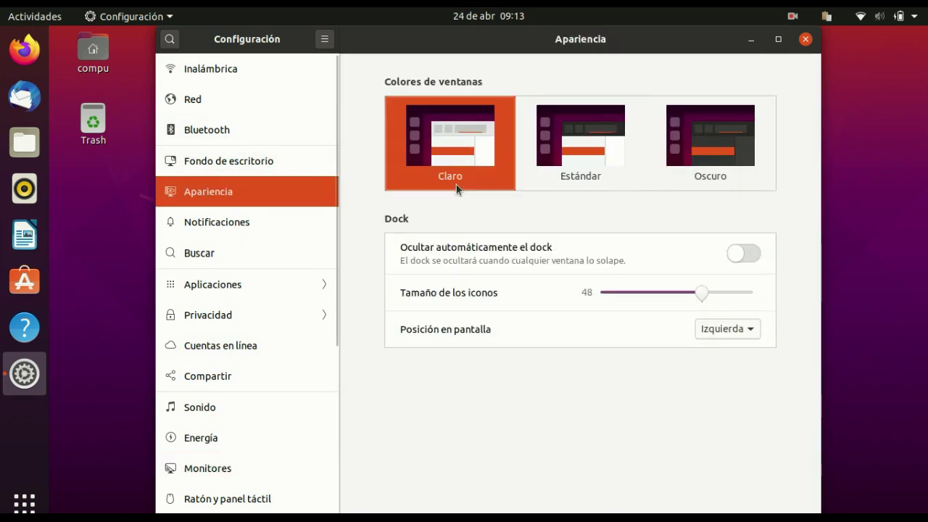
left_click(585, 173)
left_click(708, 154)
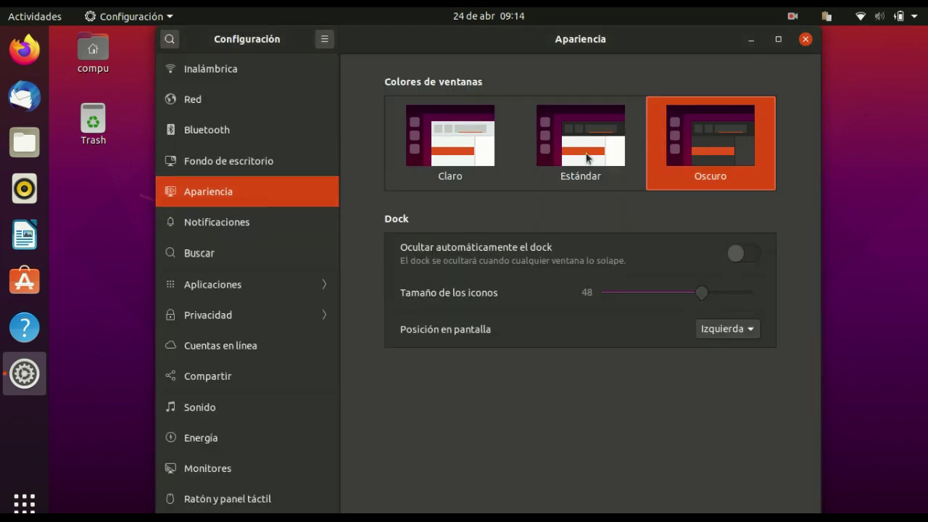
Try automatic dock hiding and the Abajo and Derecha positions, restoring the dock to Izquierda with automatic hiding off
mouse_move(703, 294)
left_mouse_down()
mouse_move(736, 296)
mouse_move(633, 305)
mouse_move(717, 294)
mouse_move(705, 294)
left_mouse_up()
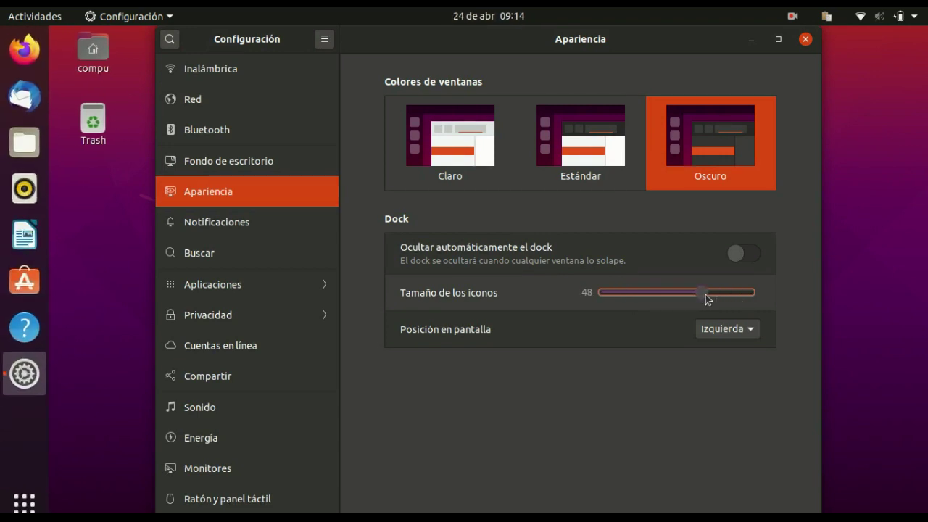
left_click(741, 253)
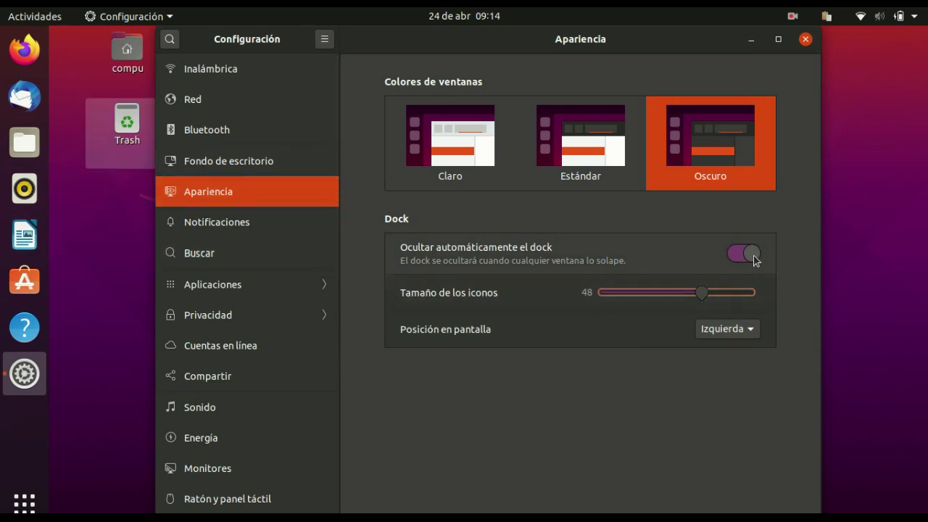
left_click(727, 328)
left_click(714, 351)
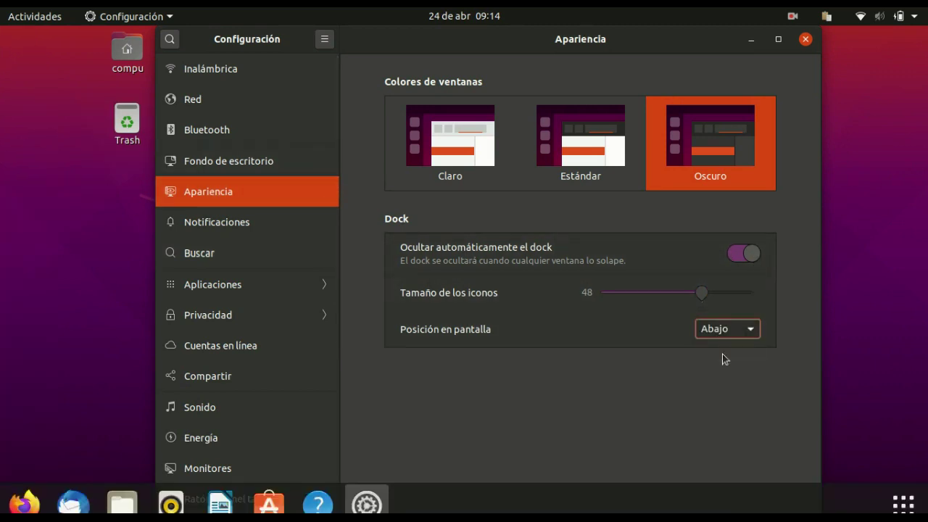
left_click(712, 329)
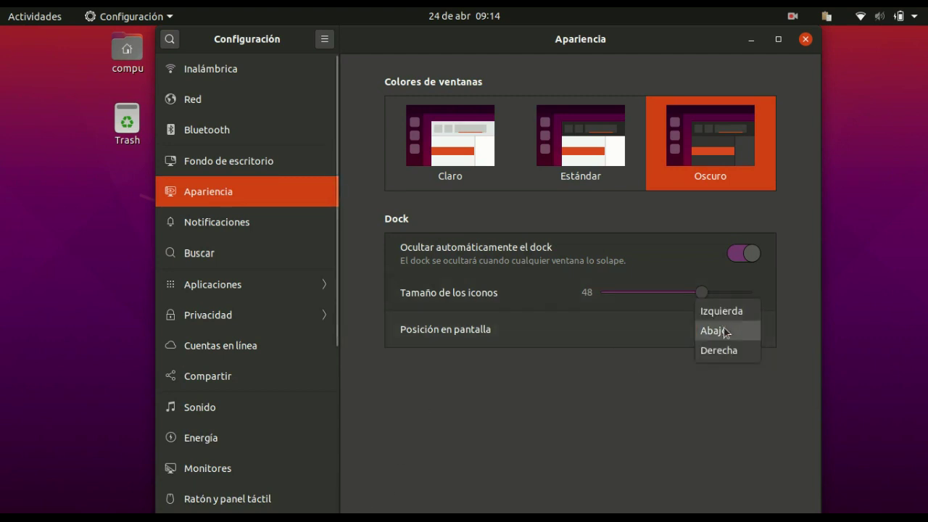
left_click(714, 352)
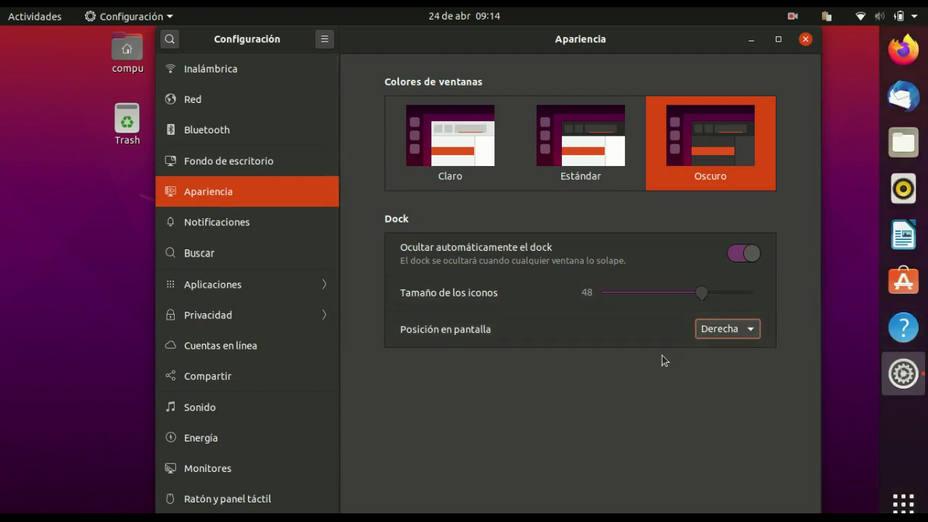
left_click(739, 329)
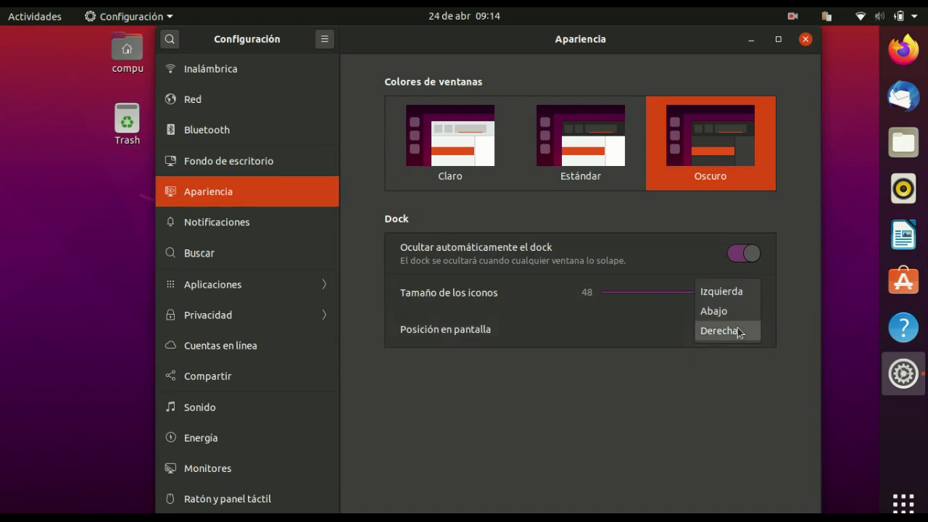
left_click(724, 292)
left_click(752, 254)
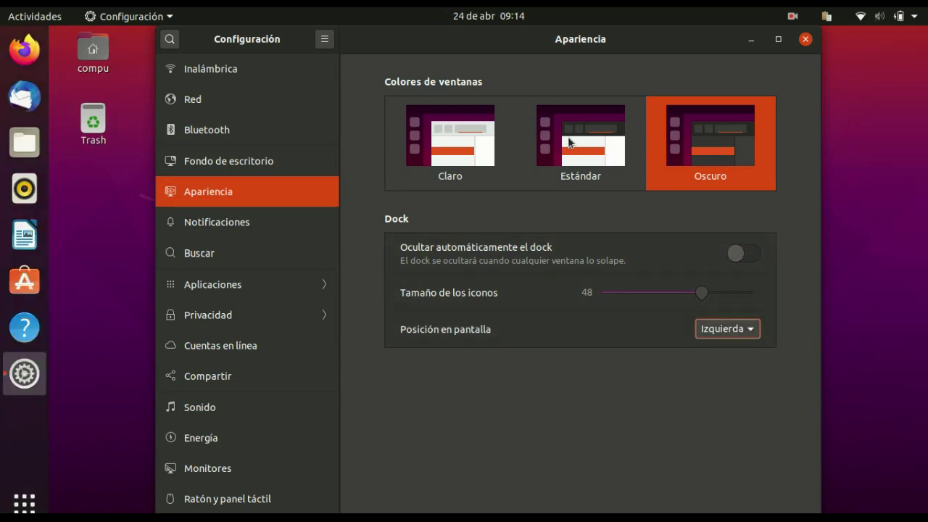
Open the Fondo de escritorio settings and set the shuffleboard wallpaper marked with a clock as the desktop background
left_click(265, 157)
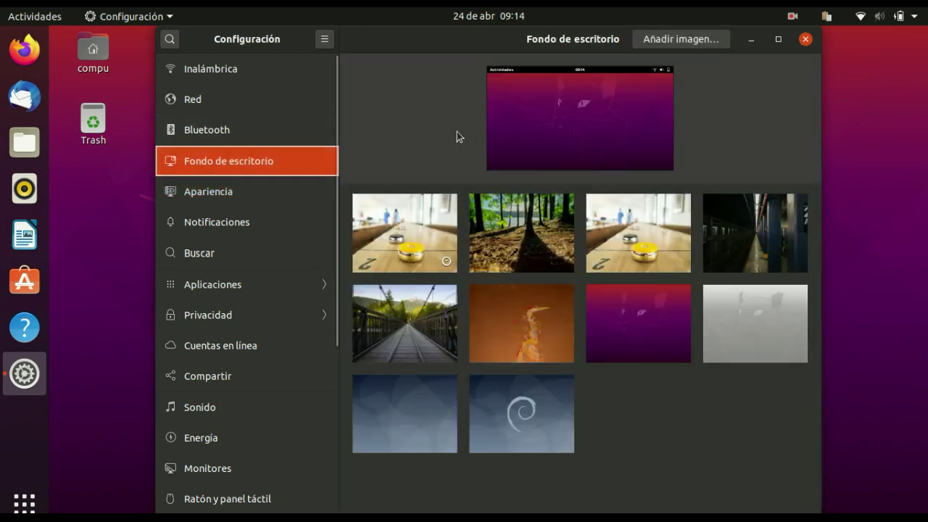
scroll(564, 426, "down", 1)
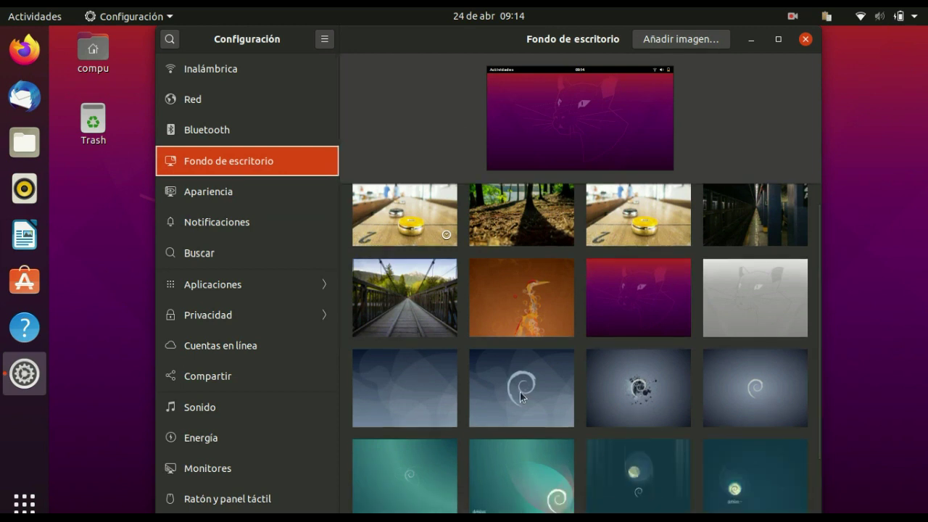
left_click(429, 221)
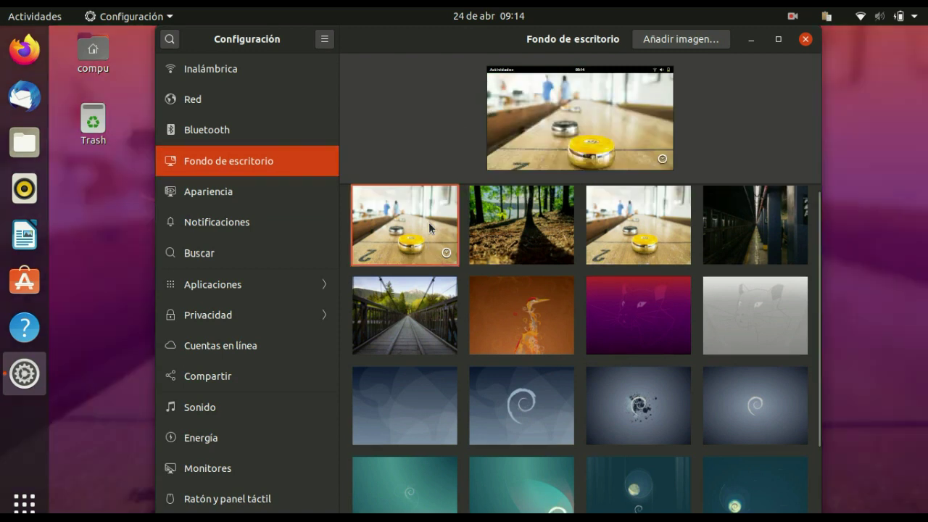
Open and cancel the dialog for adding a background image, and try the dark subway wallpaper before restoring the shuffleboard one
left_click(693, 39)
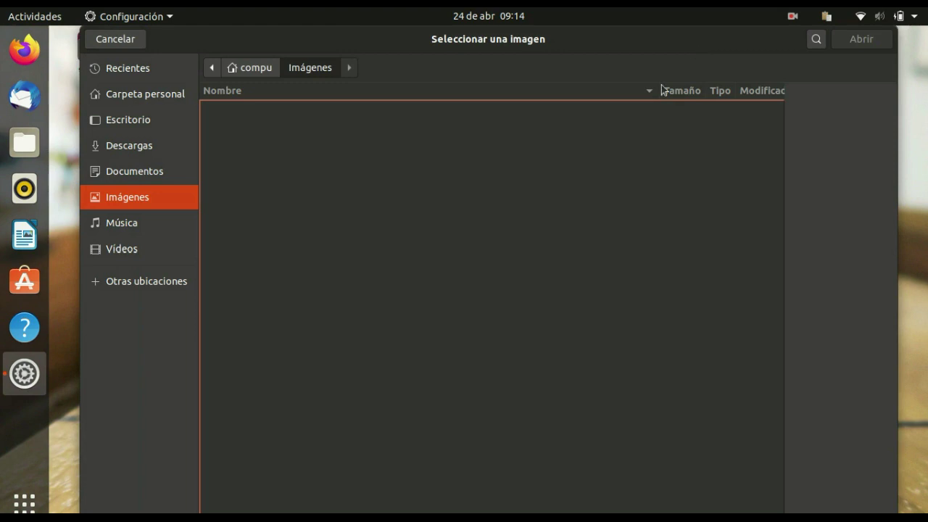
left_click(128, 39)
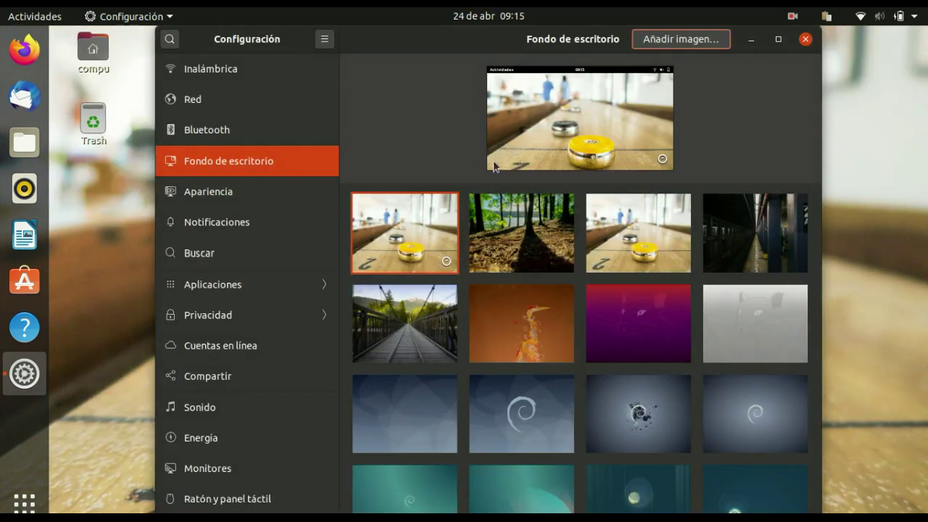
left_click(726, 241)
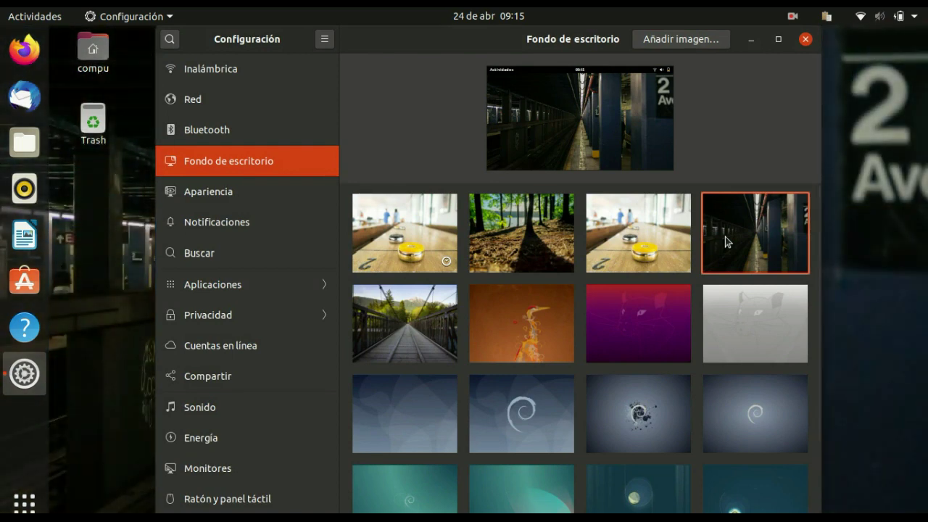
left_click(406, 213)
scroll(507, 304, "down", 3)
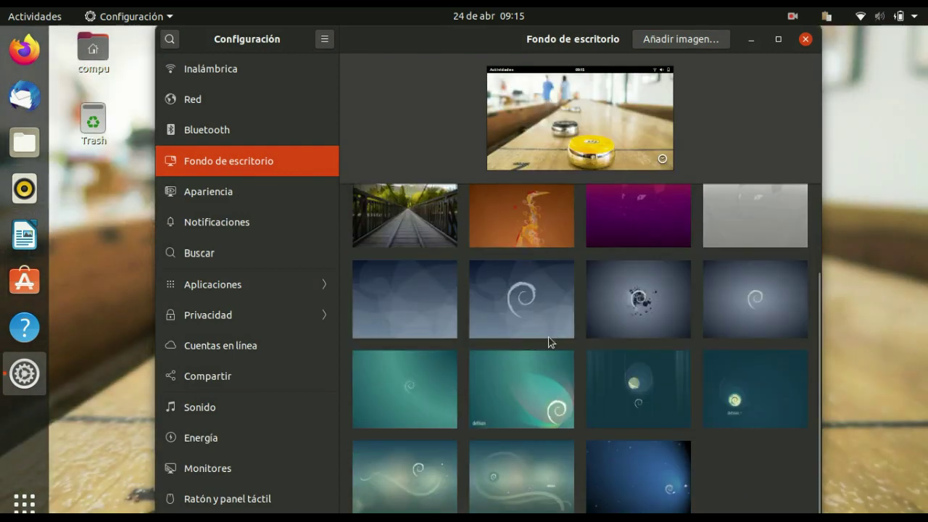
scroll(548, 341, "up", 3)
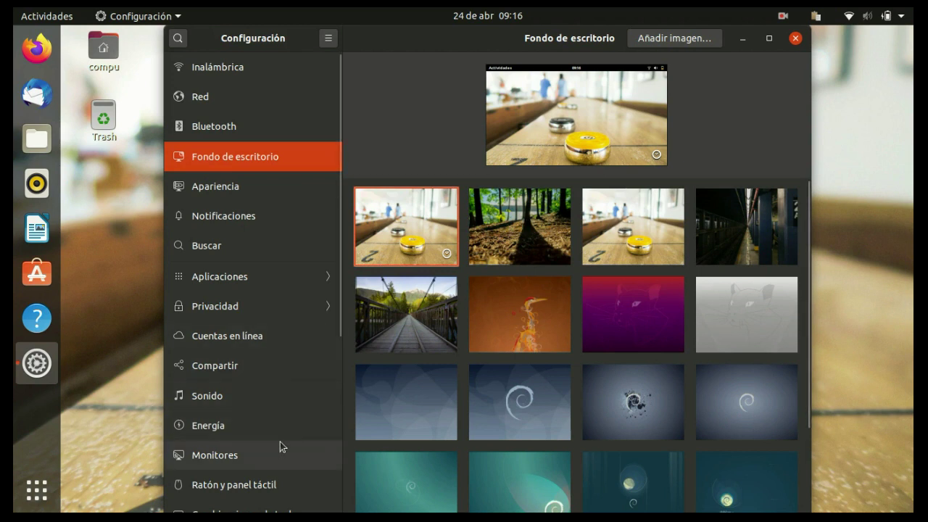
Open the Ratón y panel táctil settings and try the touchpad's Desplazamiento natural option by scrolling, switching it back off
left_click(256, 490)
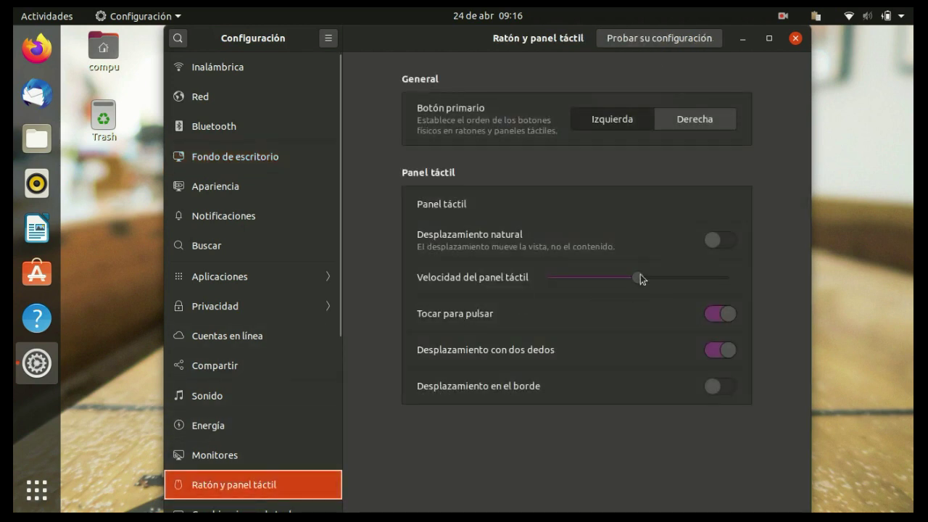
left_click(711, 253)
left_click(716, 243)
scroll(258, 327, "down", 5)
scroll(261, 326, "up", 5)
left_click(725, 246)
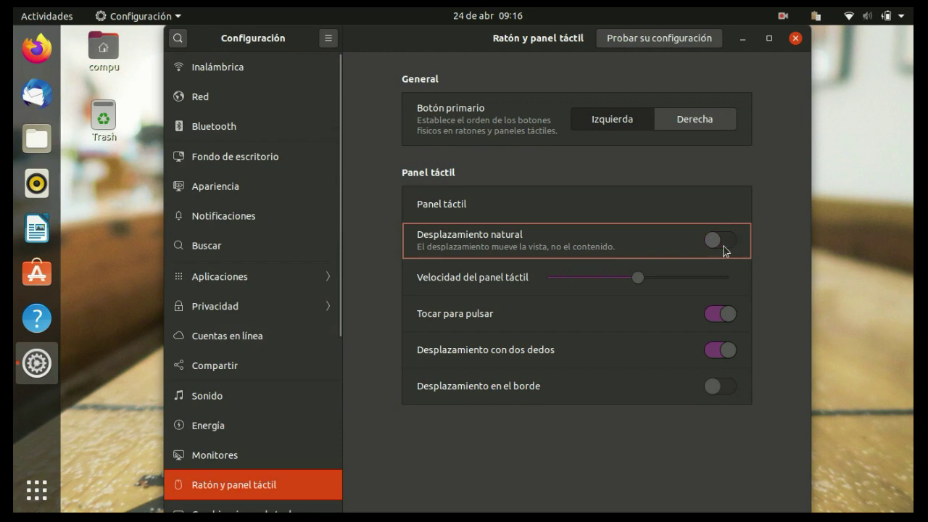
Toggle Desplazamiento con dos dedos off and on, and test Desplazamiento natural once more before disabling it
left_click(724, 354)
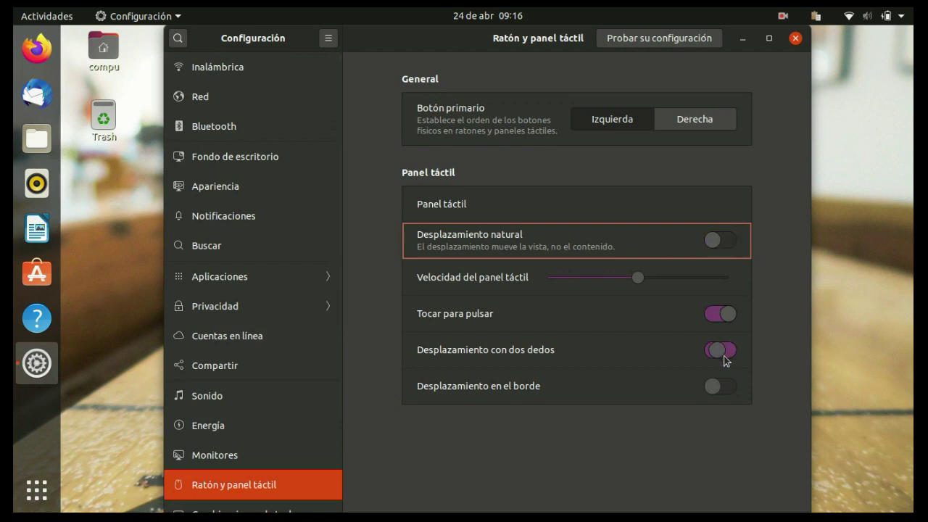
left_click(716, 350)
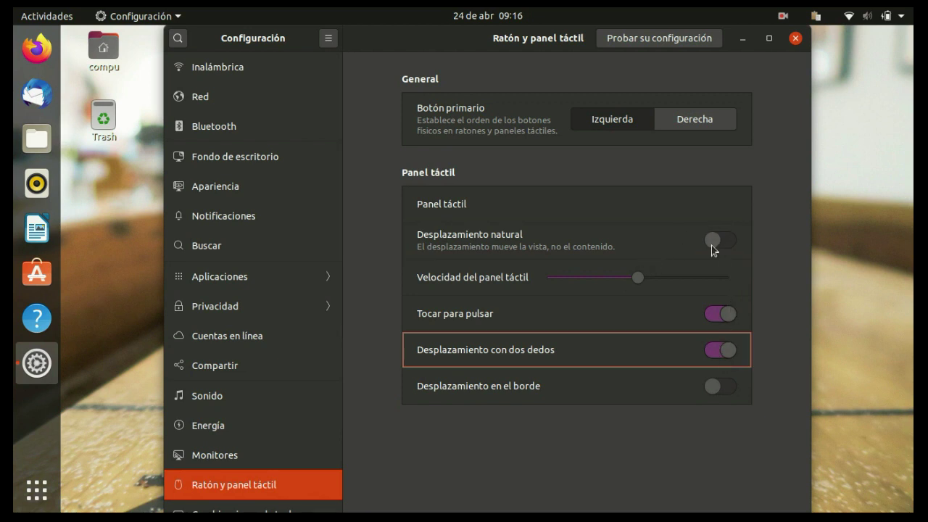
scroll(300, 273, "down", 5)
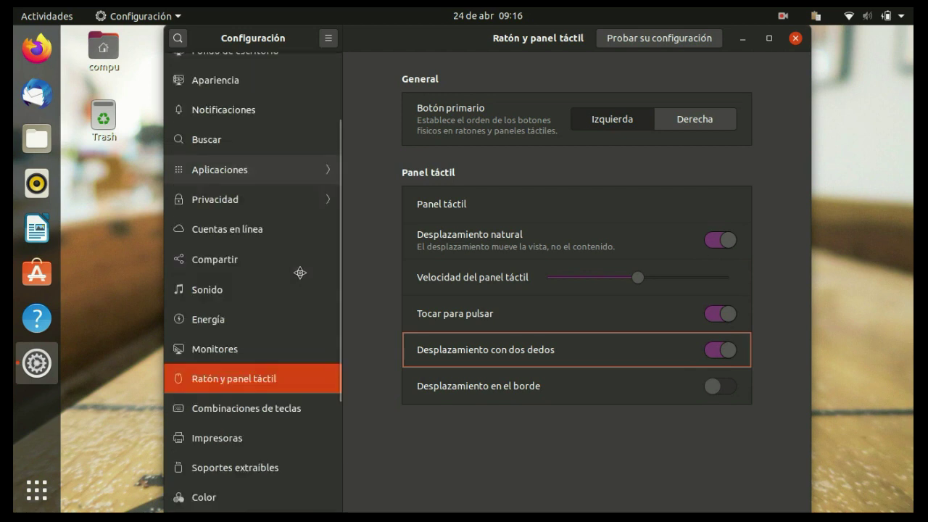
left_click(716, 244)
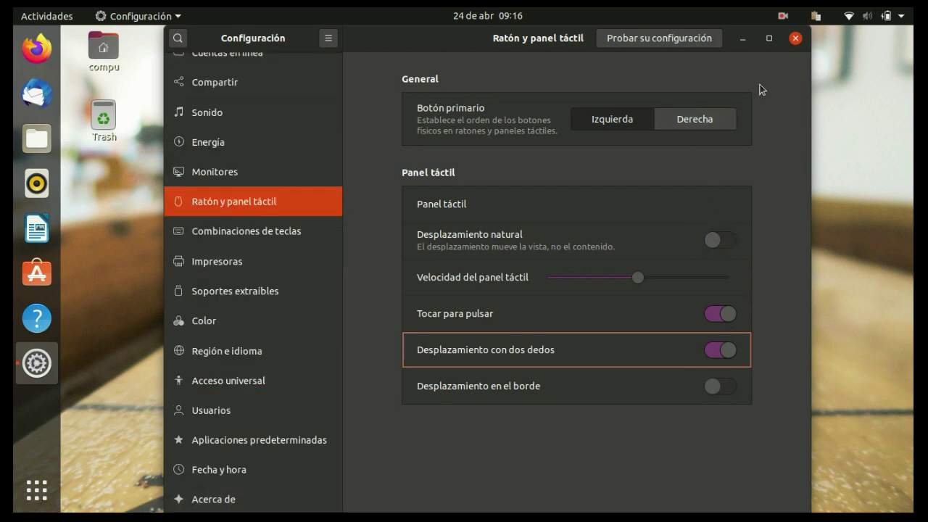
Close Configuración and browse the complete list of installed applications in the application launcher
left_click(796, 39)
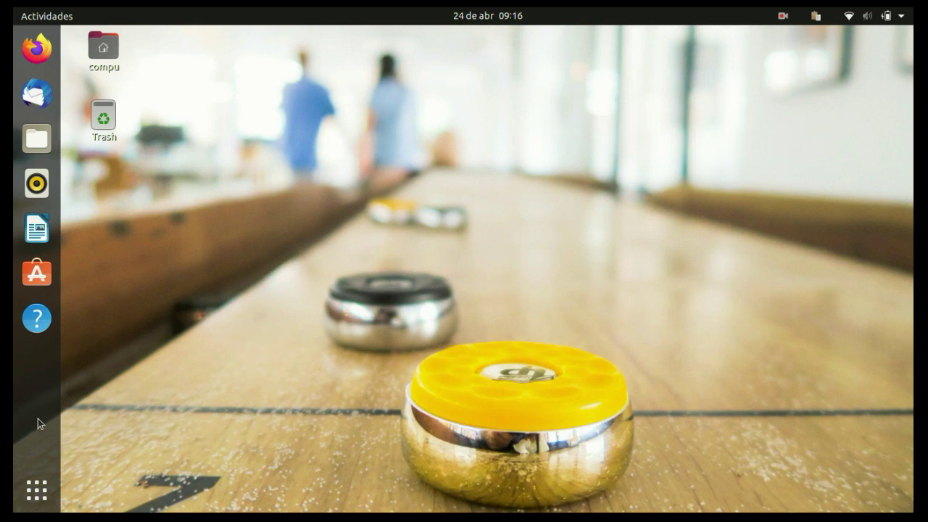
left_click(37, 490)
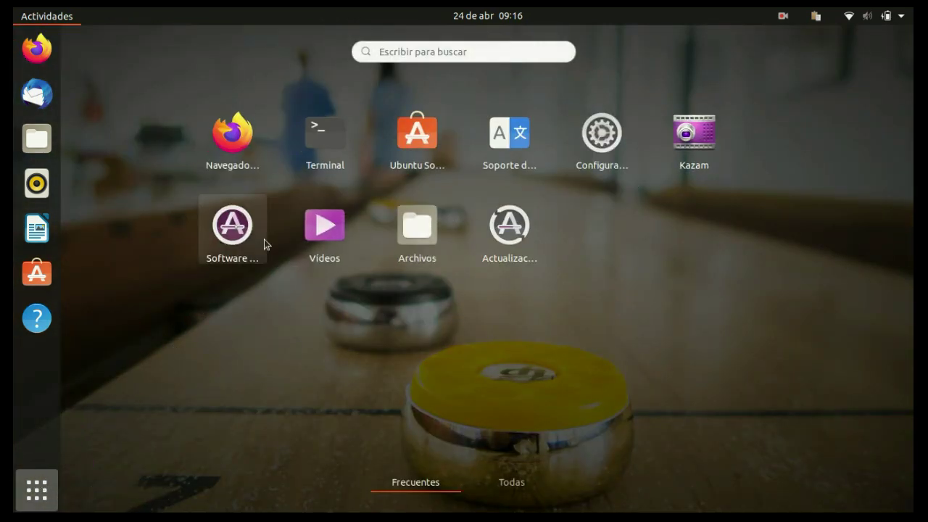
left_click(511, 482)
scroll(472, 176, "down", 1)
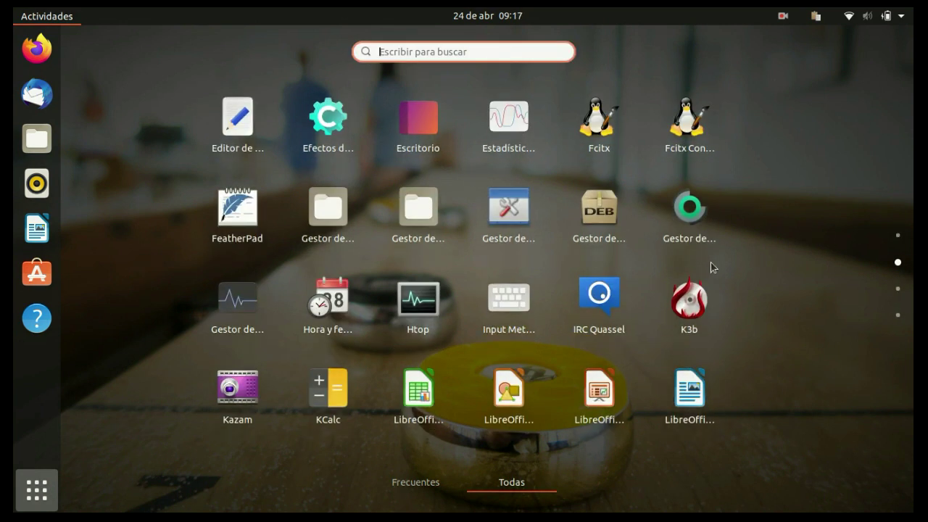
Group LibreOffice Calc, Draw, Impress and Writer into one application folder, view its contents and close it
left_click_drag(418, 403, 519, 406)
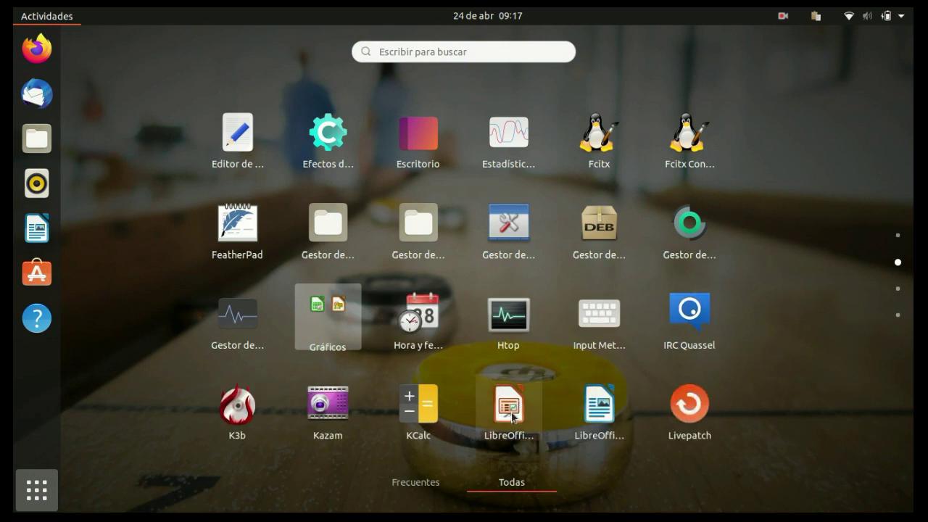
left_click_drag(512, 417, 329, 319)
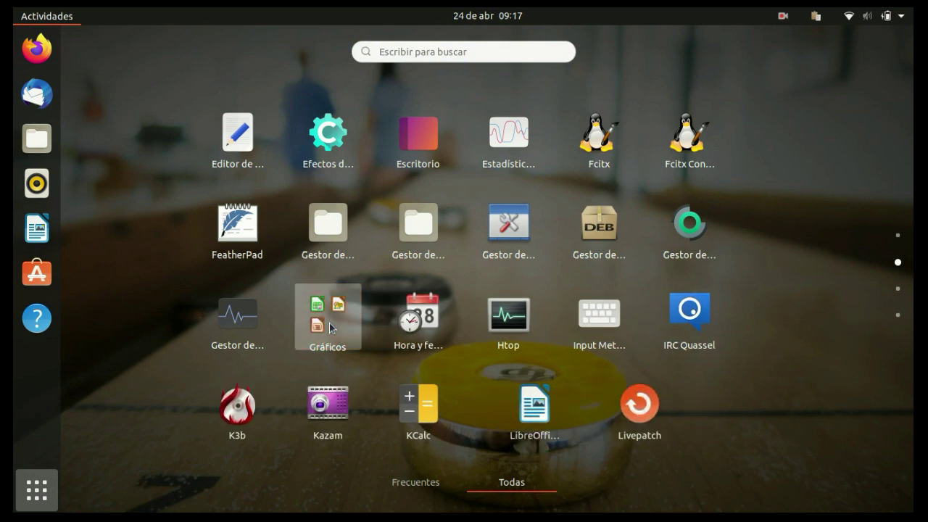
left_click_drag(509, 404, 337, 332)
left_click(352, 329)
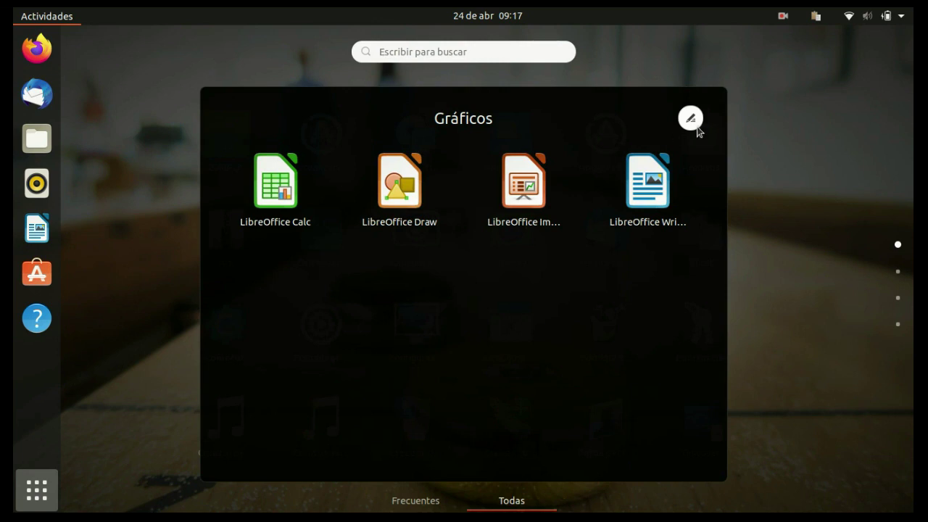
left_click(768, 182)
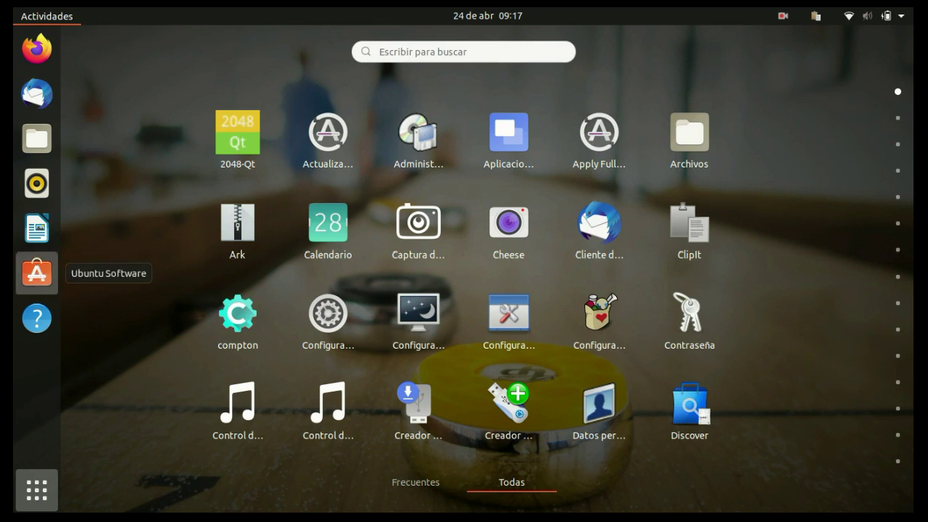
Open Ubuntu Software and search for "tweaks", followed by "retoques", to find the GNOME adjustment tool
left_click(36, 274)
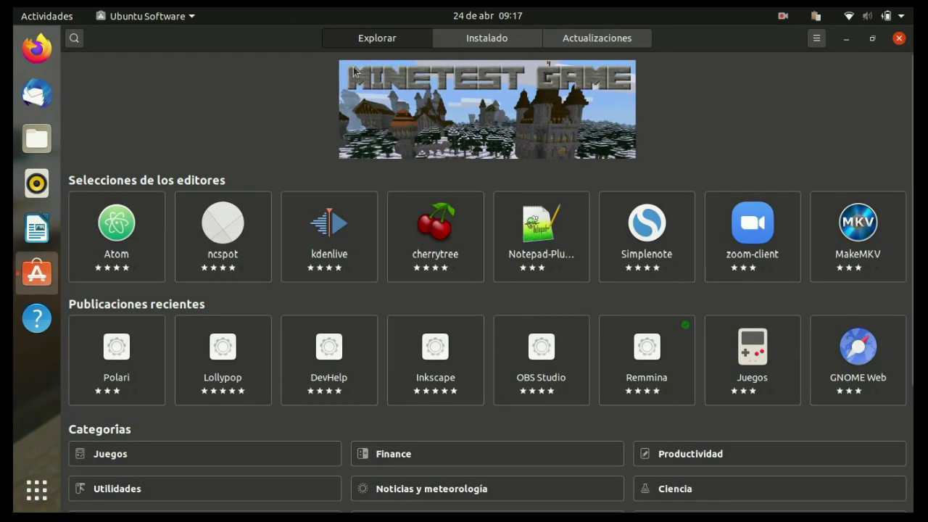
left_click(73, 40)
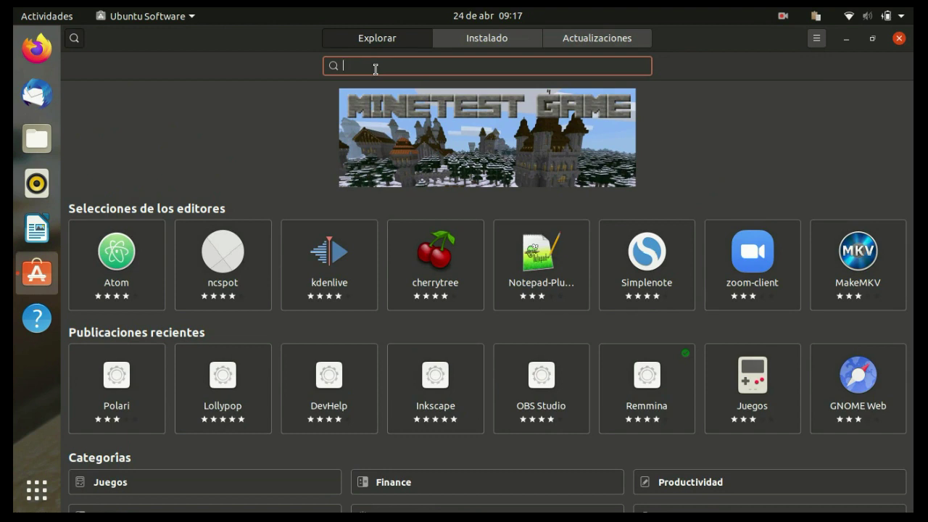
type("tweaks")
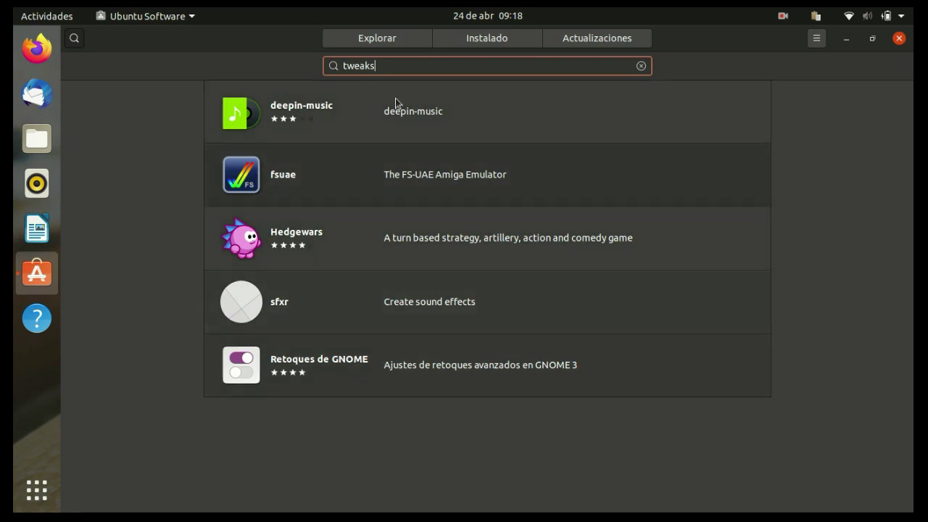
double_click(391, 66)
type("retoques")
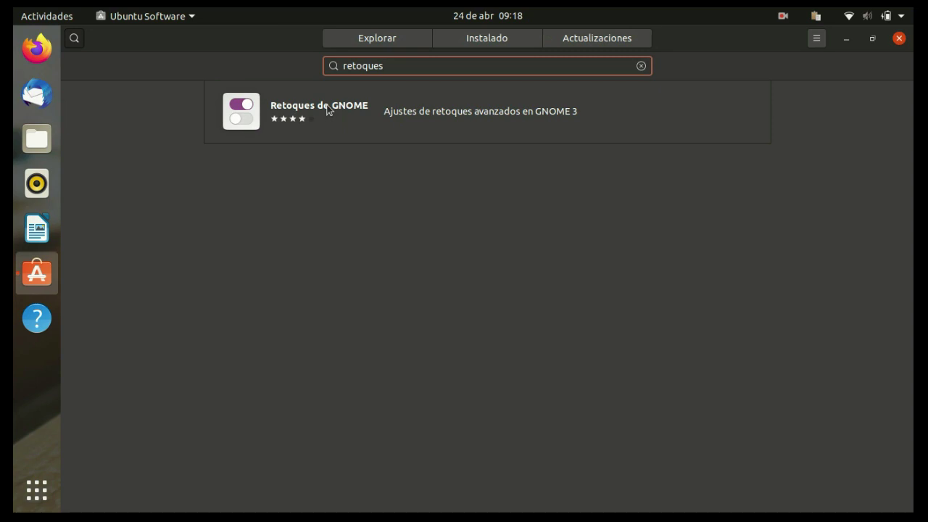
Install Retoques de GNOME from its Ubuntu Software page, authenticating with the account password
left_click(328, 109)
left_click(258, 136)
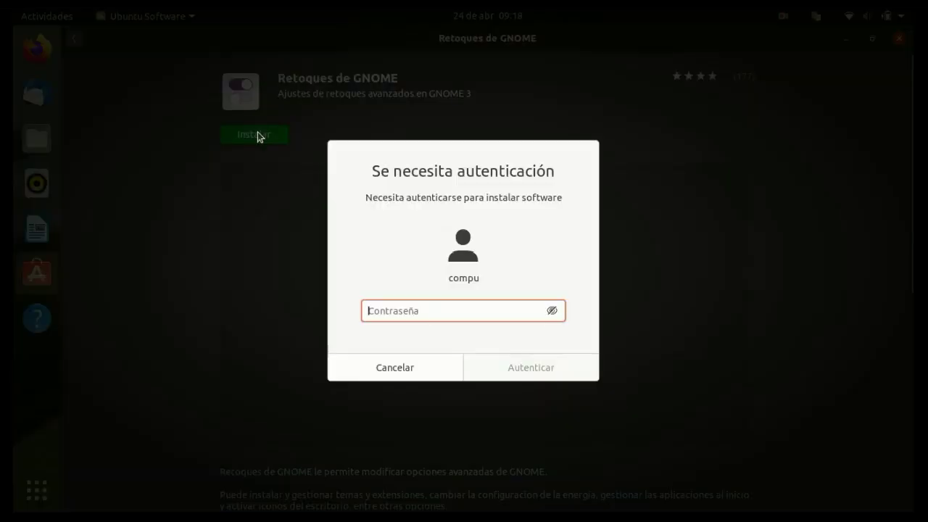
type("********")
key("Return")
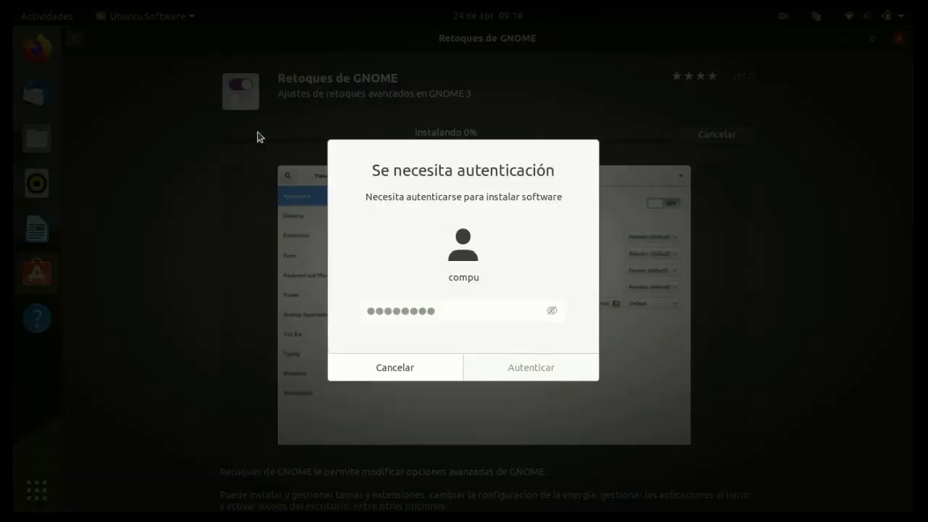
type("*********")
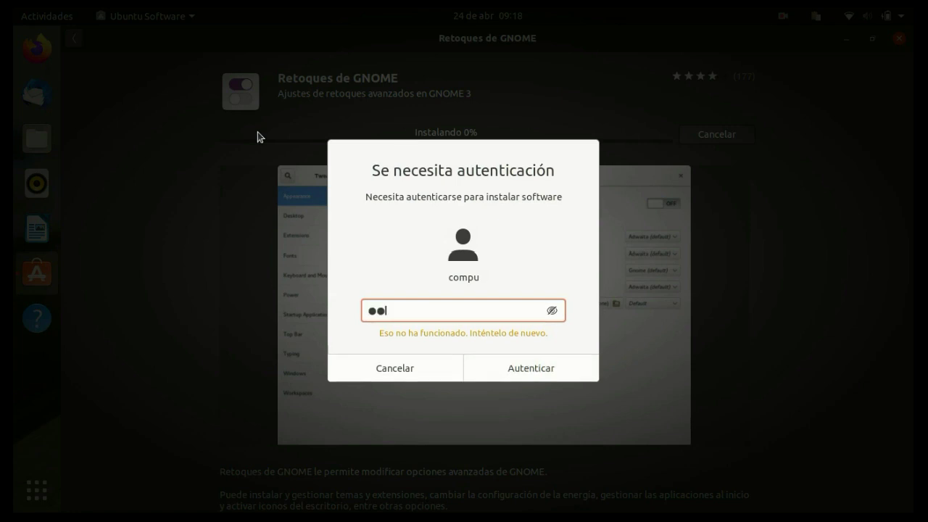
key("Return")
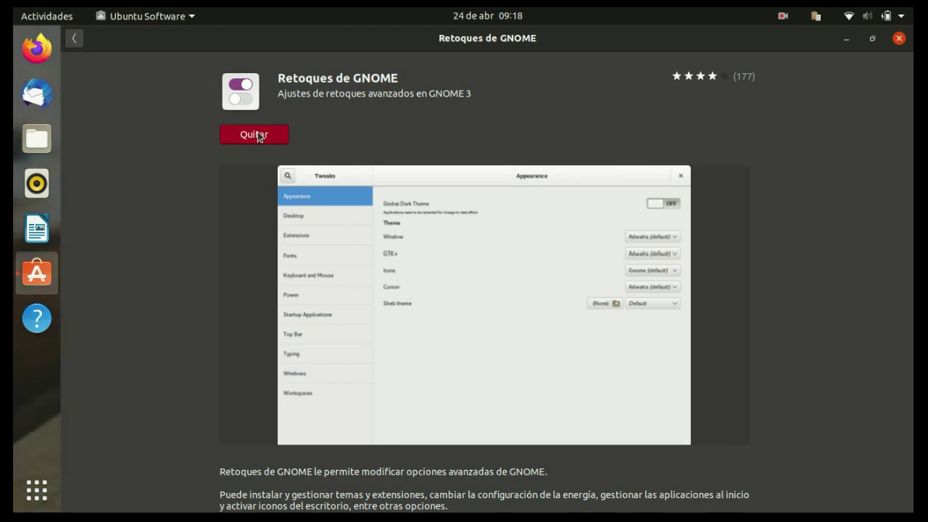
Close Ubuntu Software, search the application launcher for "ret" and open Retoques
left_click(898, 41)
left_click(35, 484)
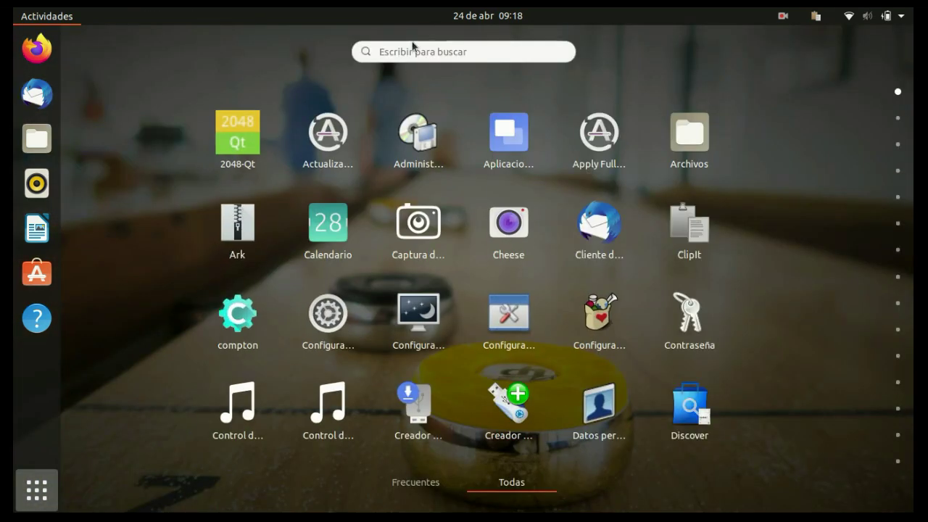
type("ret")
key("Return")
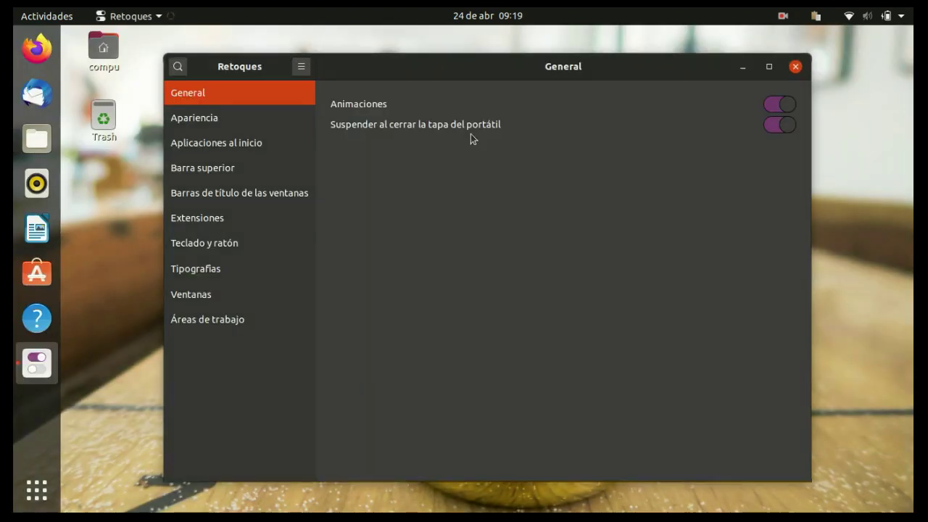
Try different cursor themes in the Apariencia settings and set the cursor to Breeze_Snow
left_click(265, 117)
left_click(692, 152)
left_click(681, 113)
left_click(696, 150)
left_click(691, 94)
left_click(689, 149)
left_click(684, 128)
Try different icon themes, including Oxygen, and set the icons to Ubuntu-mono-dark
left_click(682, 173)
left_click(688, 136)
left_click(690, 172)
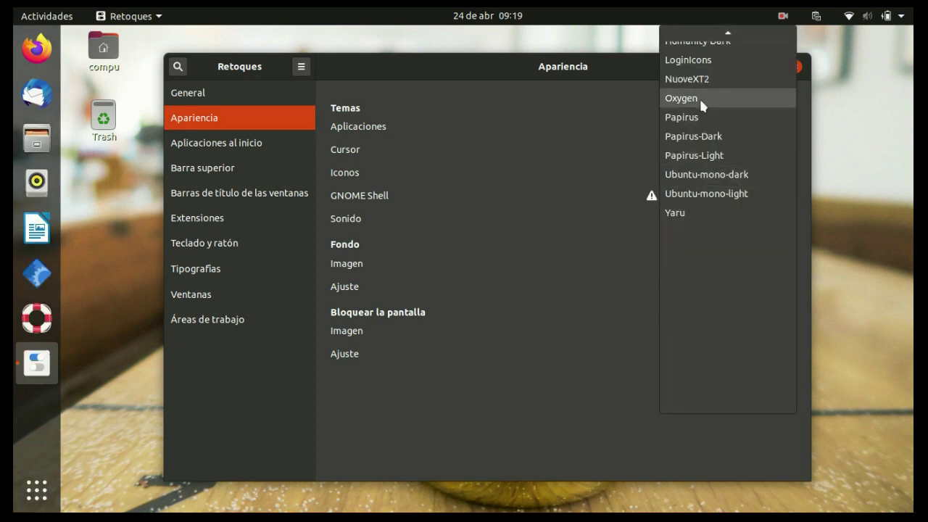
left_click(699, 97)
left_click(690, 175)
left_click(714, 249)
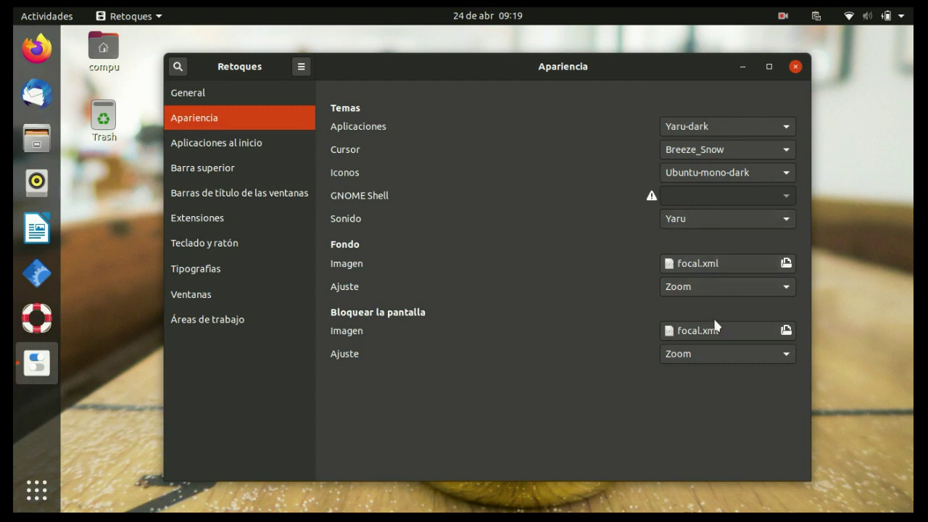
left_click(703, 352)
left_click(700, 356)
Enable the activities hot corner, battery percentage, day of the week and week number in the Barra superior settings
left_click(246, 151)
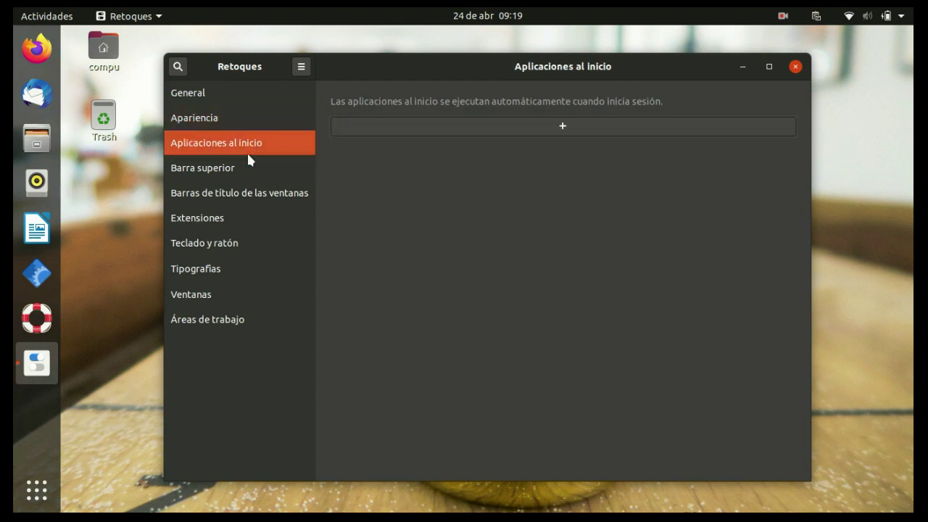
left_click(235, 172)
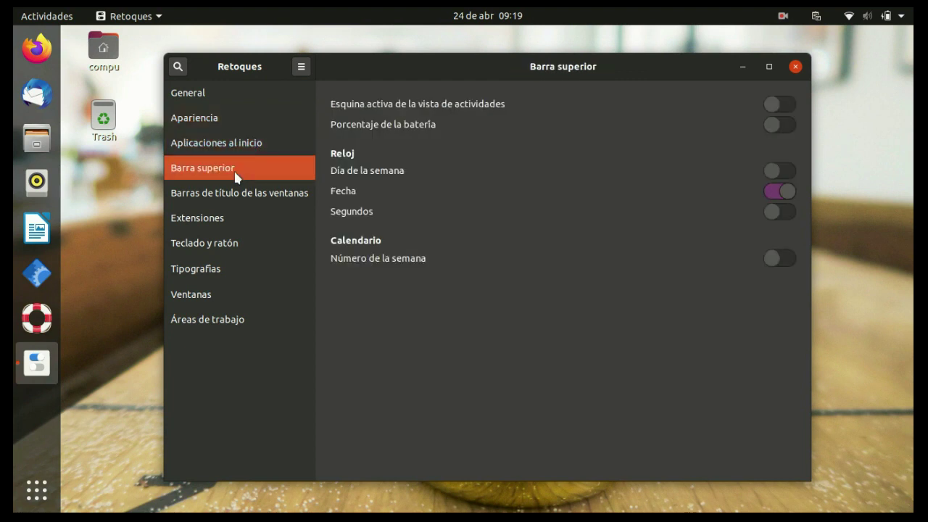
left_click(772, 169)
left_click(777, 212)
left_click(777, 211)
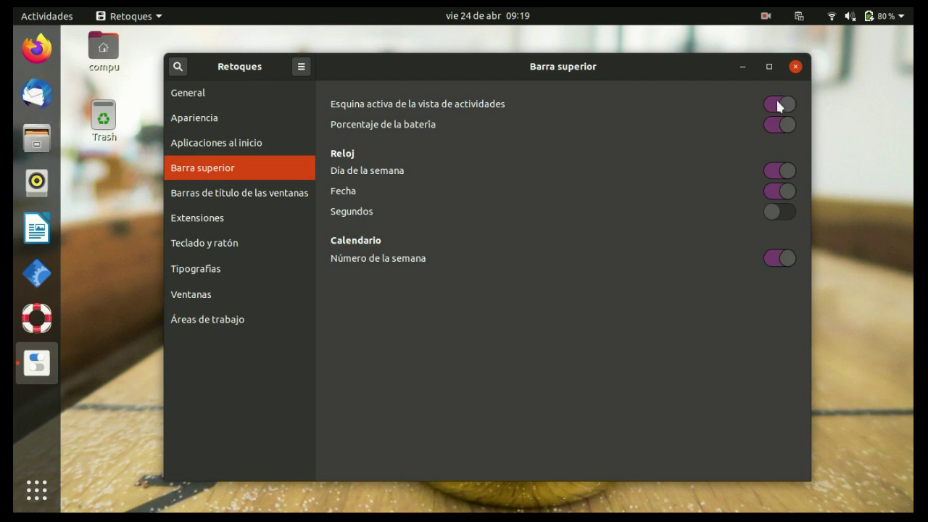
left_click(782, 259)
View the title bar and keyboard settings, and set the interface text font to Ubuntu Condensed Bold in Tipografías
left_click(261, 196)
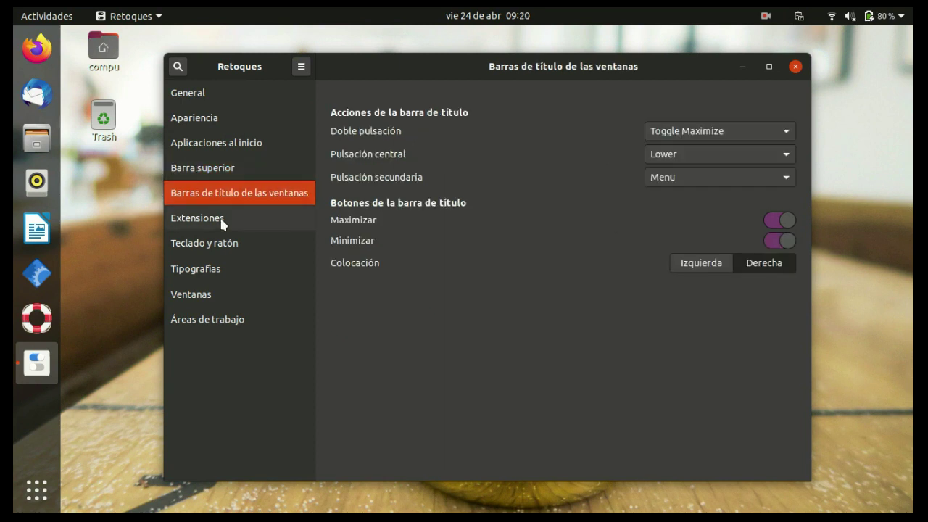
left_click(218, 247)
left_click(208, 268)
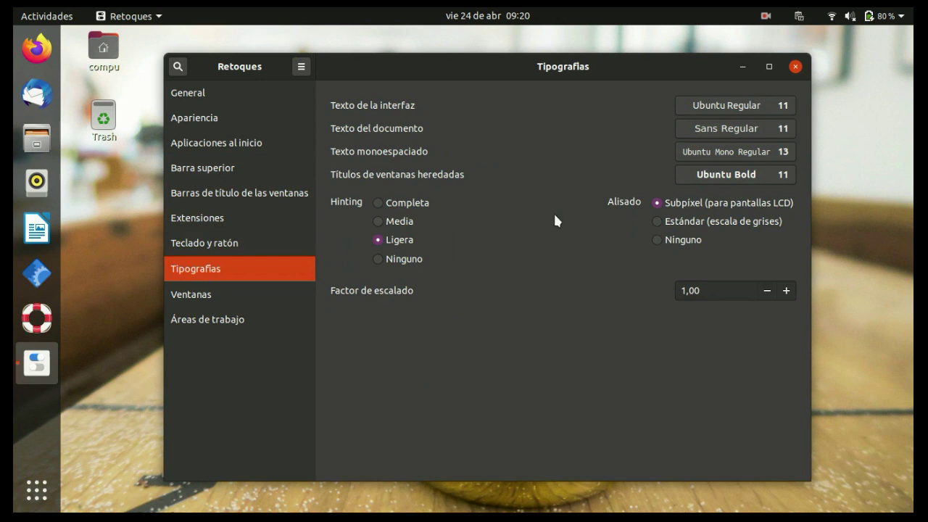
left_click(734, 105)
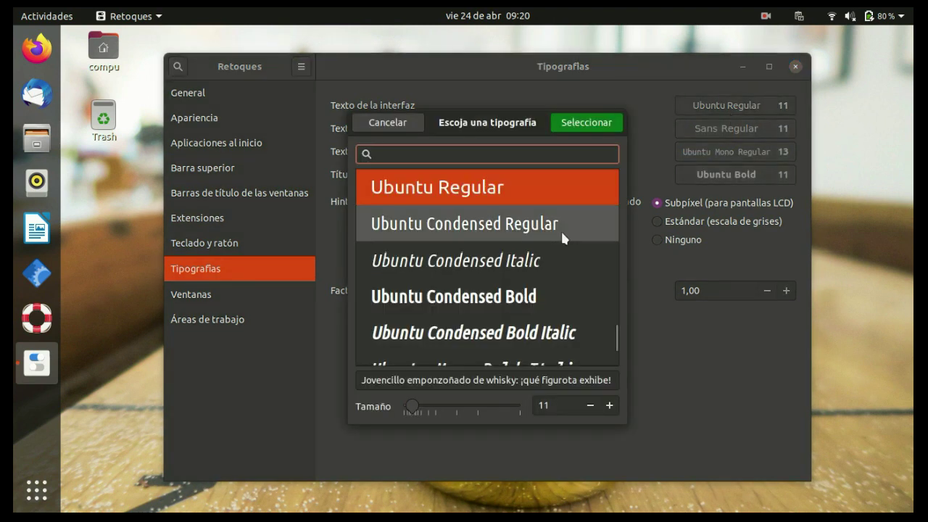
left_click(453, 295)
Set the document text font to Sans Bold Italic
left_click(721, 125)
scroll(540, 232, "down", 2)
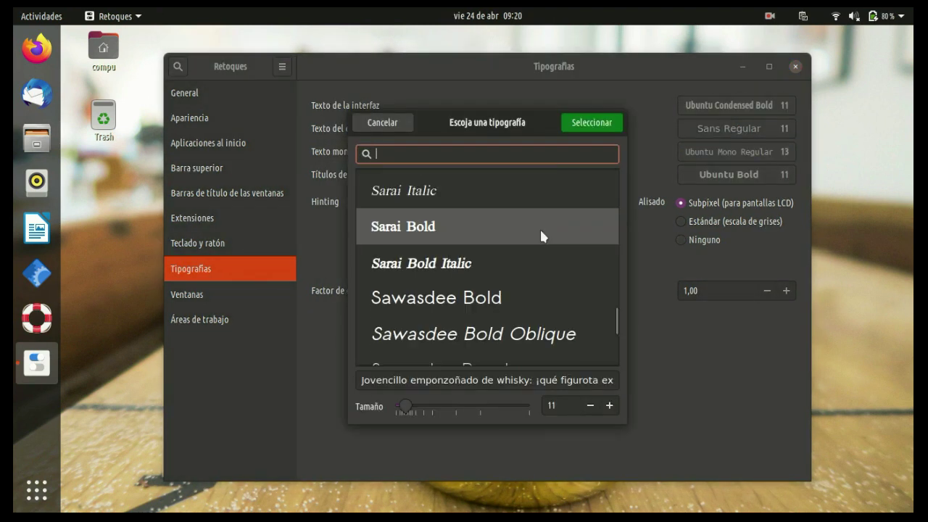
scroll(491, 216, "up", 2)
left_click(473, 308)
left_click(583, 126)
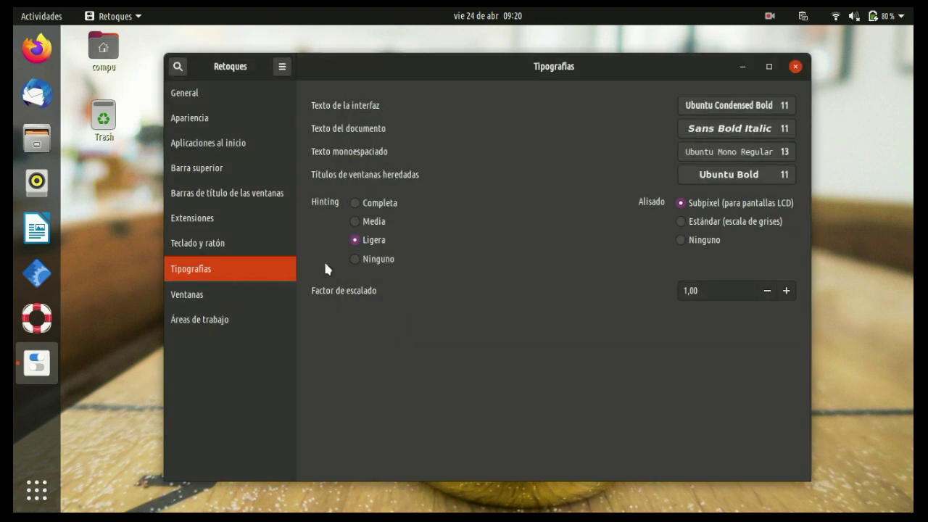
Review the Ventanas and Áreas de trabajo settings and close Retoques
left_click(267, 289)
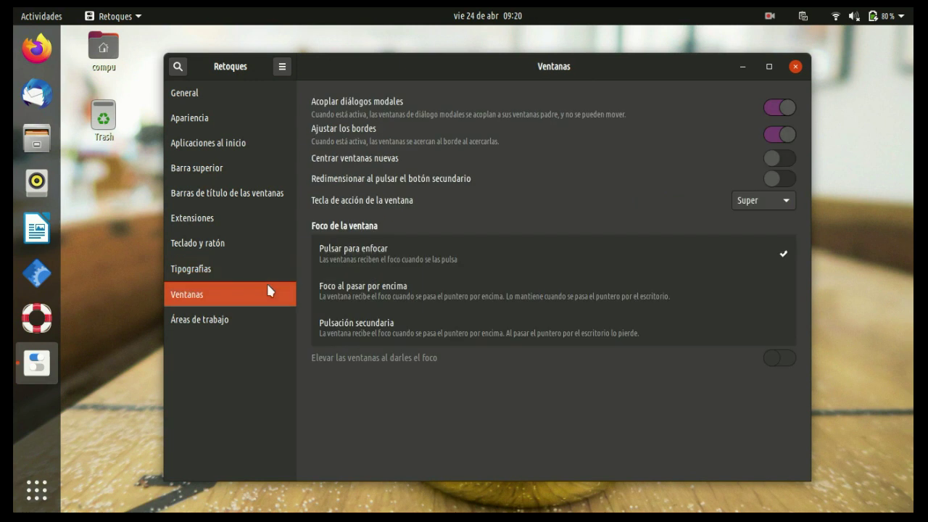
left_click(231, 319)
left_click(795, 67)
Open Firefox, search the web for "gnome extensions firefox" and open the GNOME Shell Extensions site
left_click(36, 48)
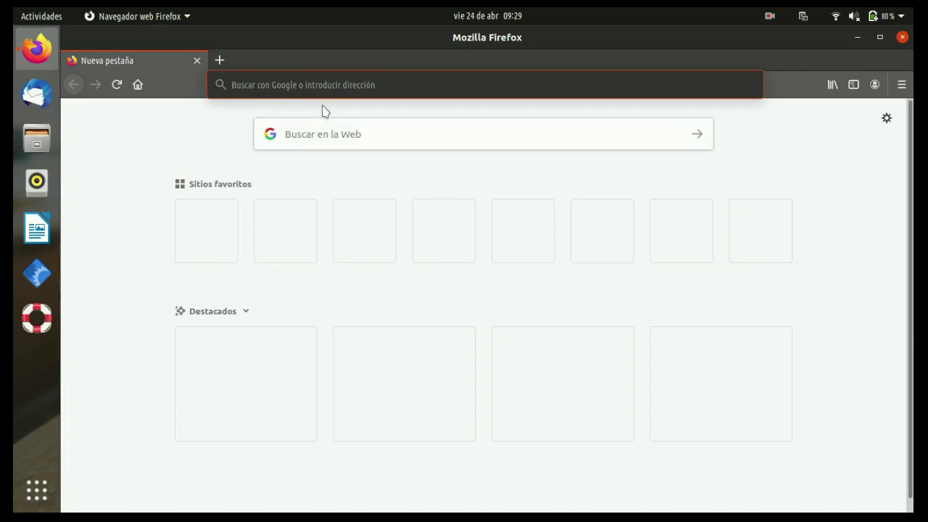
type("gnome es")
key("BackSpace")
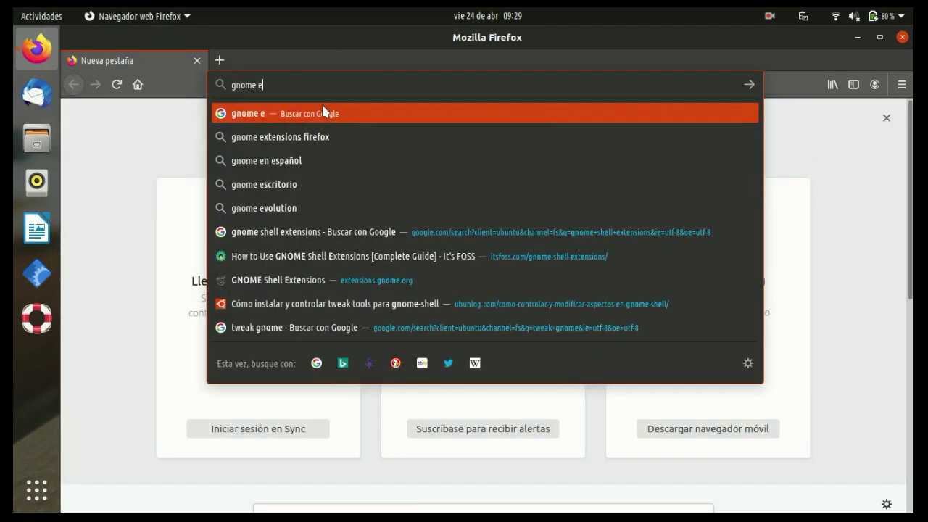
type("xte")
left_click(324, 144)
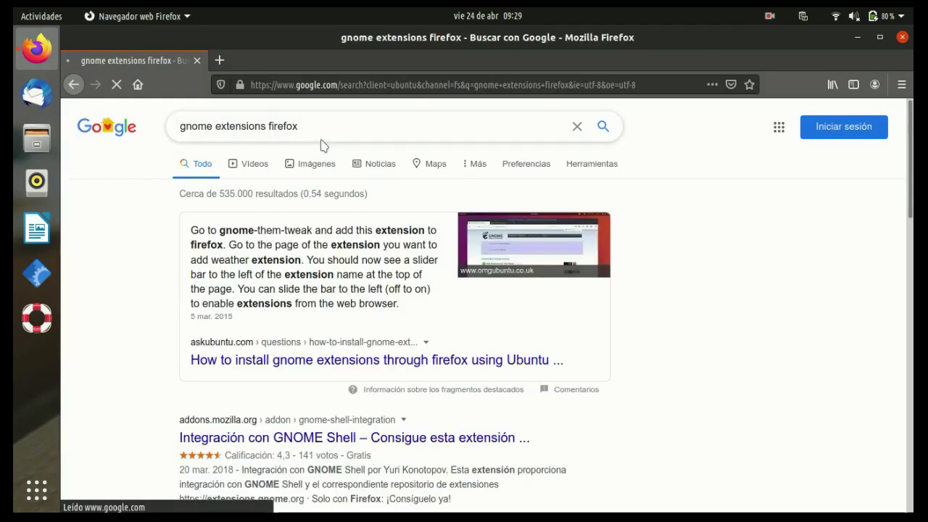
scroll(280, 276, "down", 10)
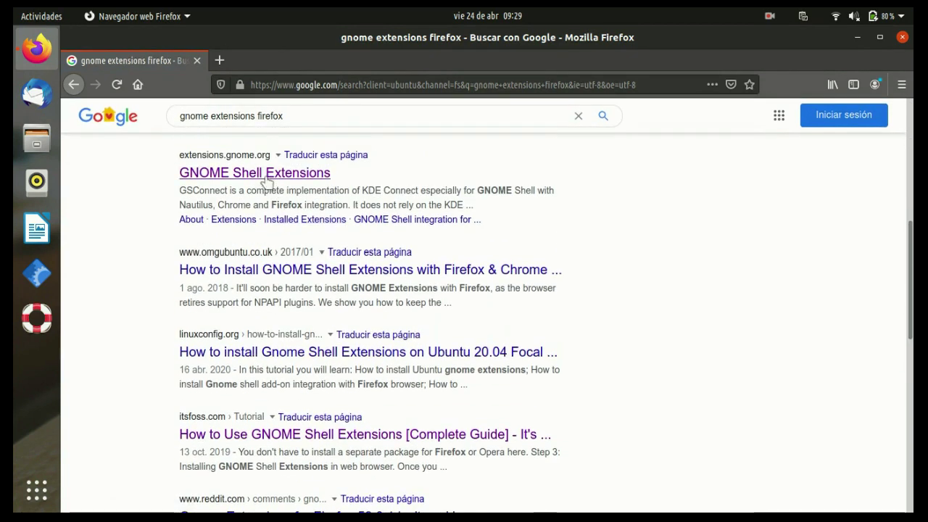
left_click(268, 182)
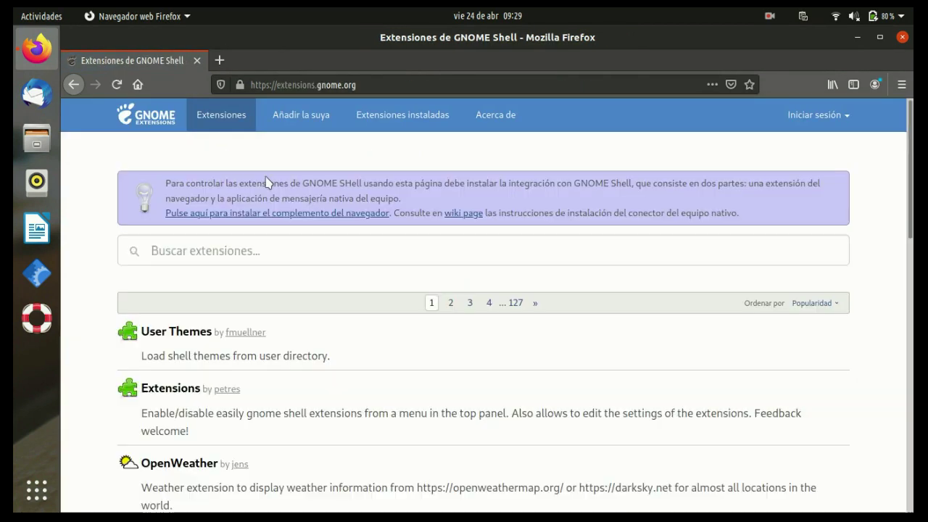
Add the Integración con GNOME Shell add-on to Firefox, dismiss its notice and open the extensions page through the add-on
left_click(255, 214)
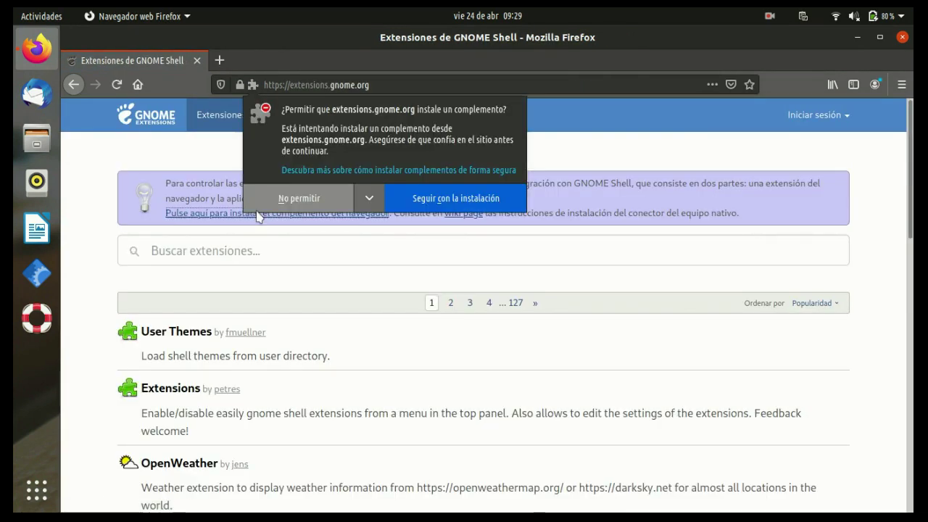
left_click(425, 198)
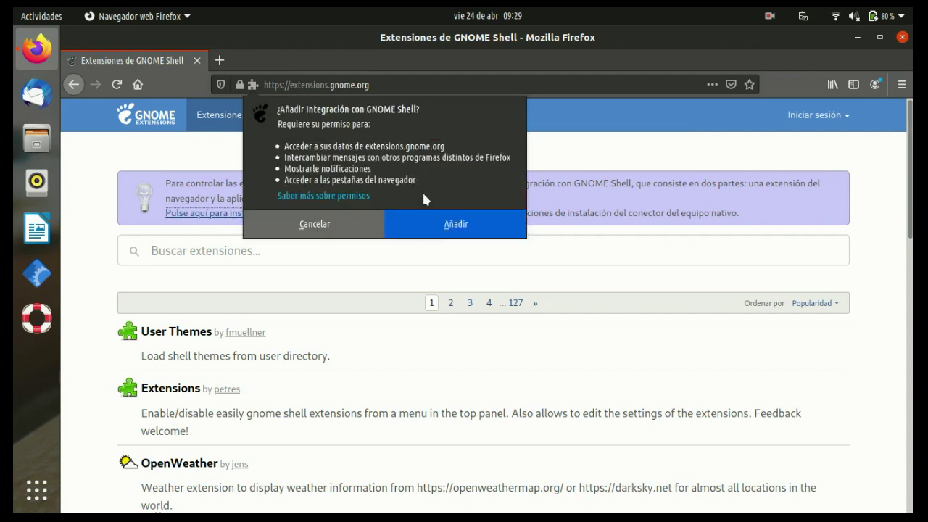
left_click(428, 221)
left_click(668, 150)
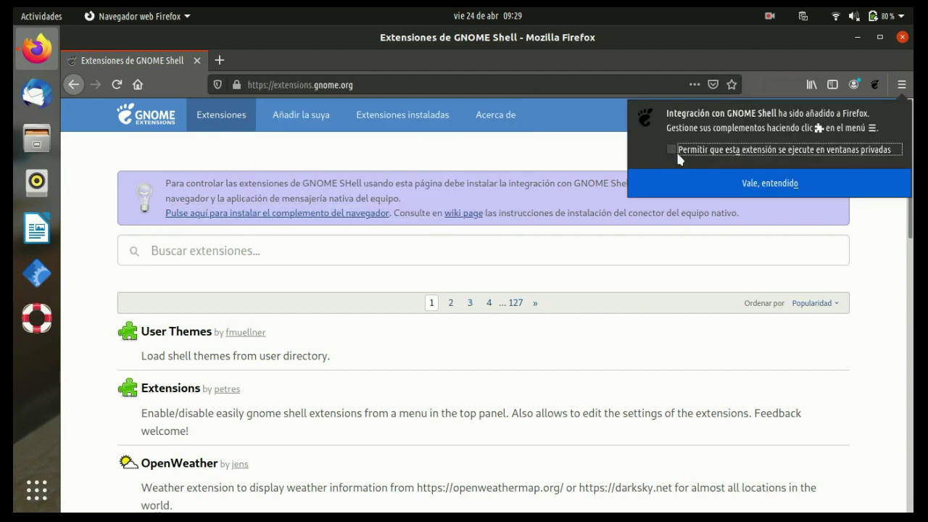
left_click(675, 174)
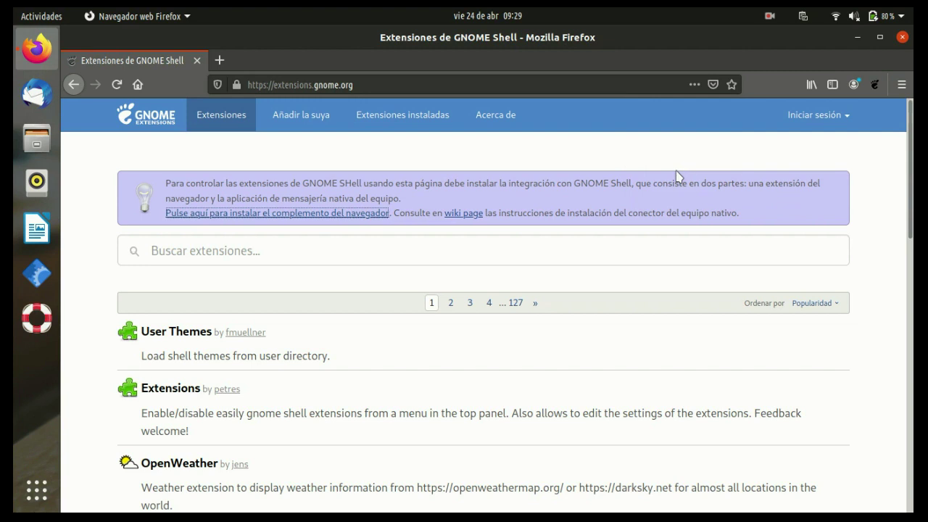
left_click(875, 84)
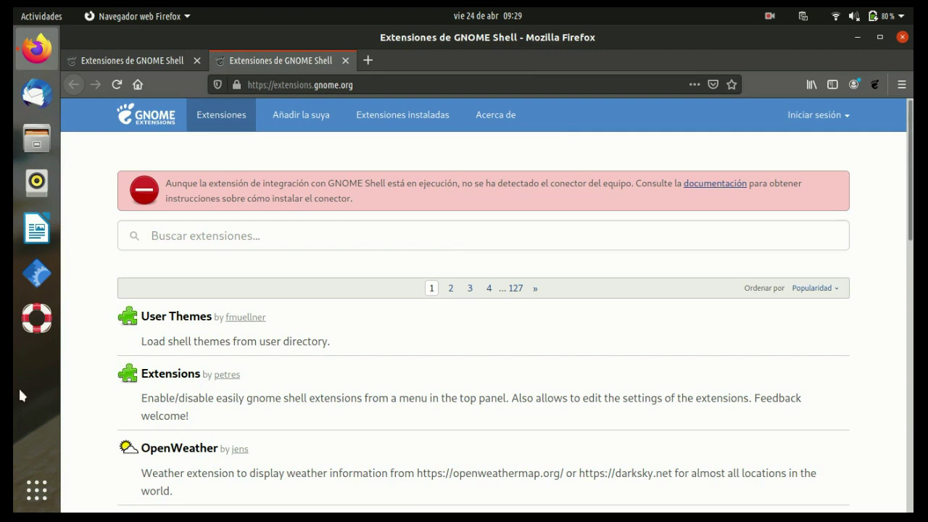
Switch to Terminal and check the GNOME Shell version with "gnome-shell --version"
left_click(36, 489)
type("ter")
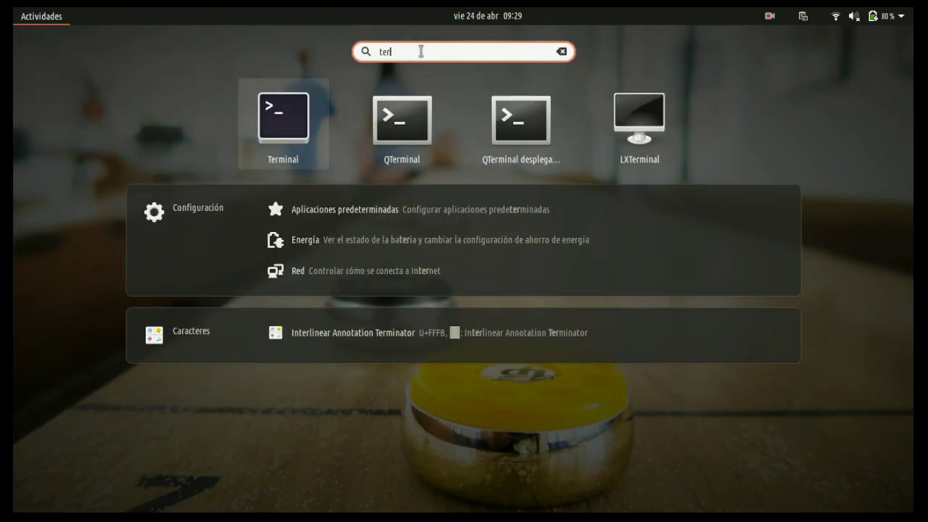
key("Return")
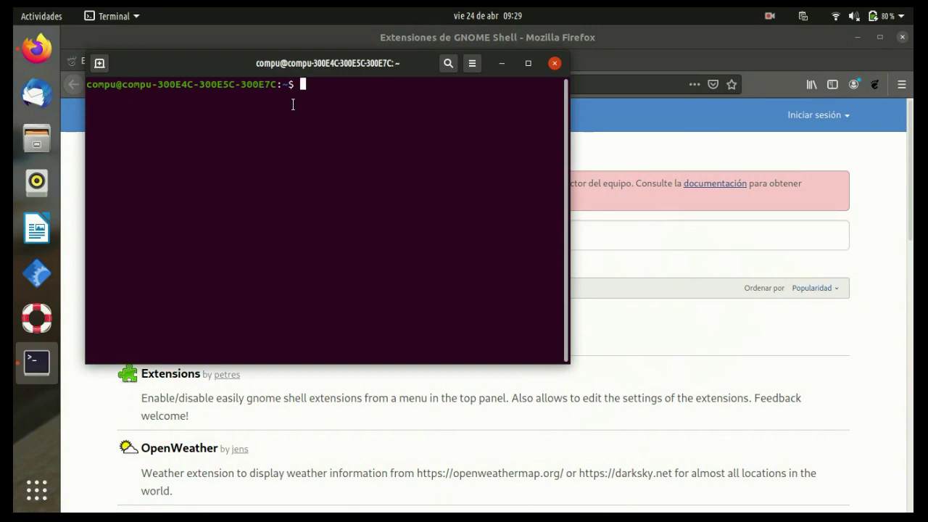
type("gnome-")
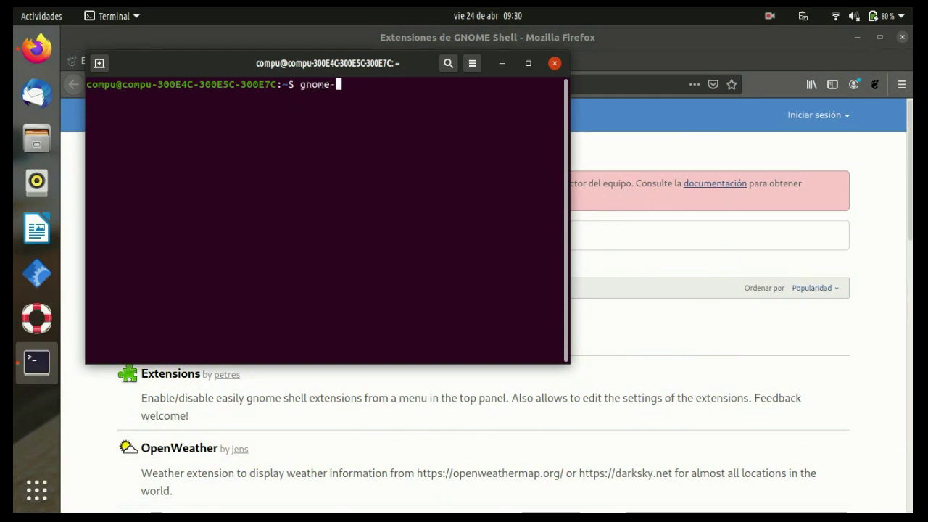
type("shell e")
key("BackSpace")
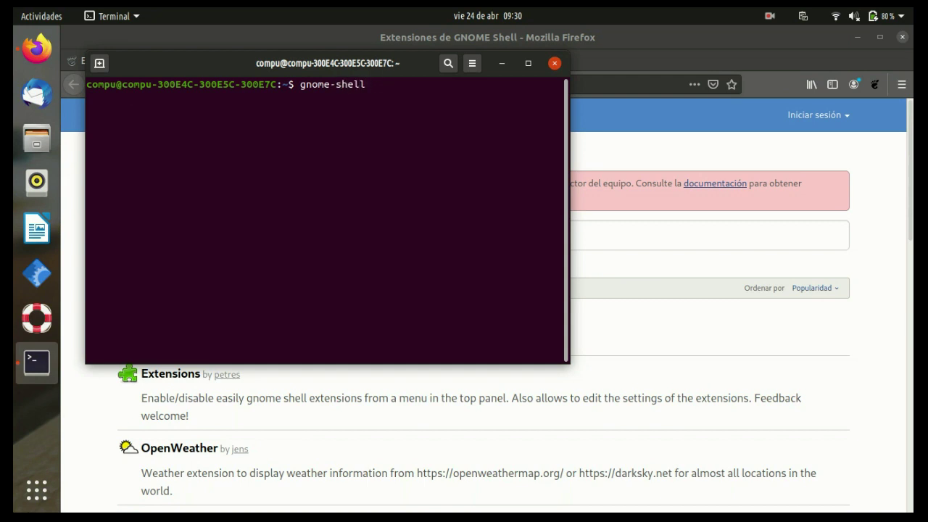
type("--version")
key("Return")
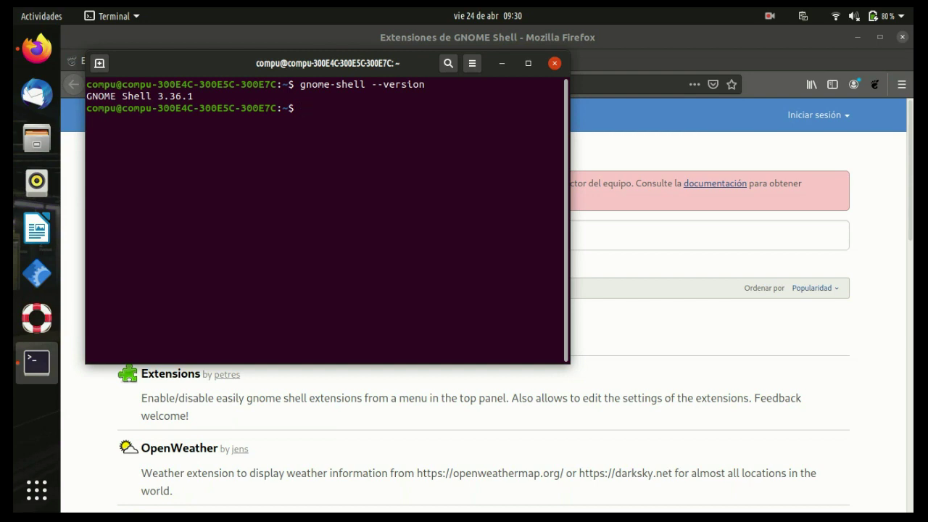
Try to install the package with "sudo apt install gnome-shell-extension", entering the account password
type("sudo apt install  gnom")
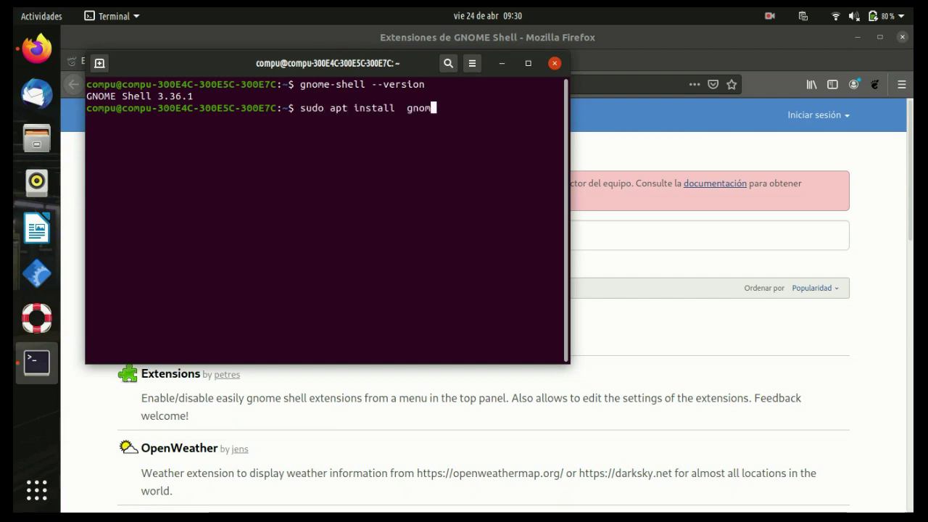
type("e-shell-extension")
key("Return")
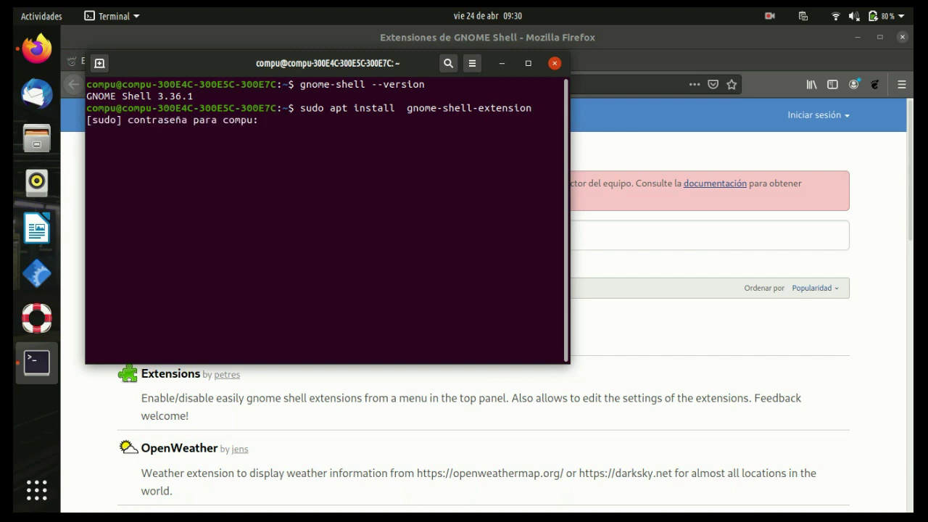
key("Return")
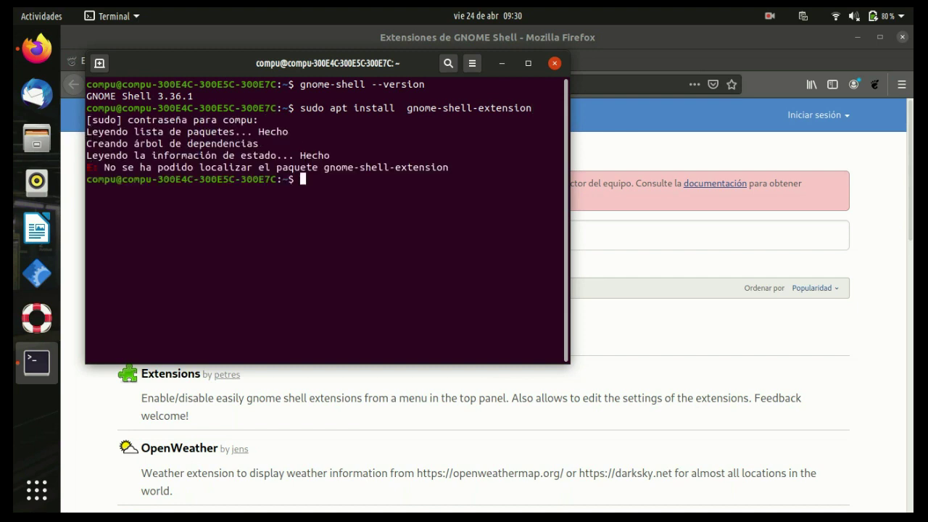
List the available packages whose names begin with "gnome-shell-extension" and page through to the end of the list
key("Up")
key("Tab")
key("Tab")
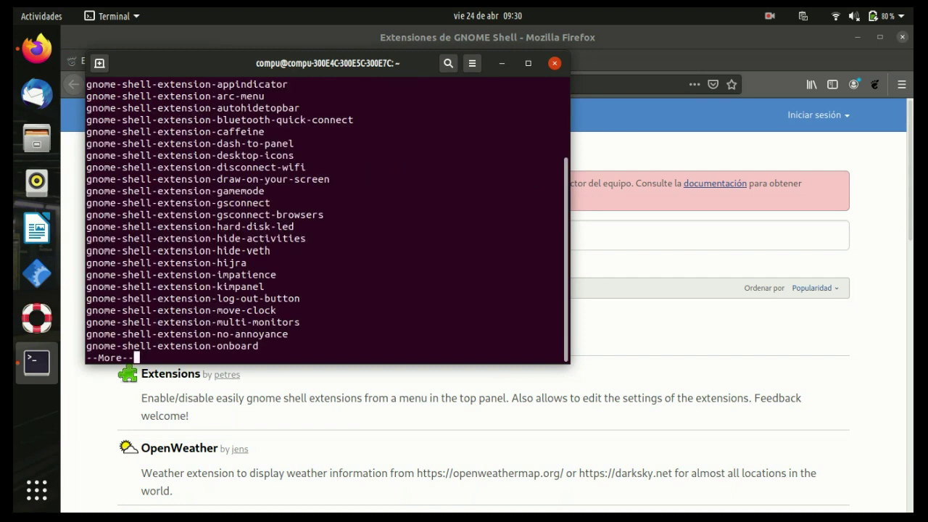
scroll(217, 174, "up", 3)
scroll(218, 173, "down", 3)
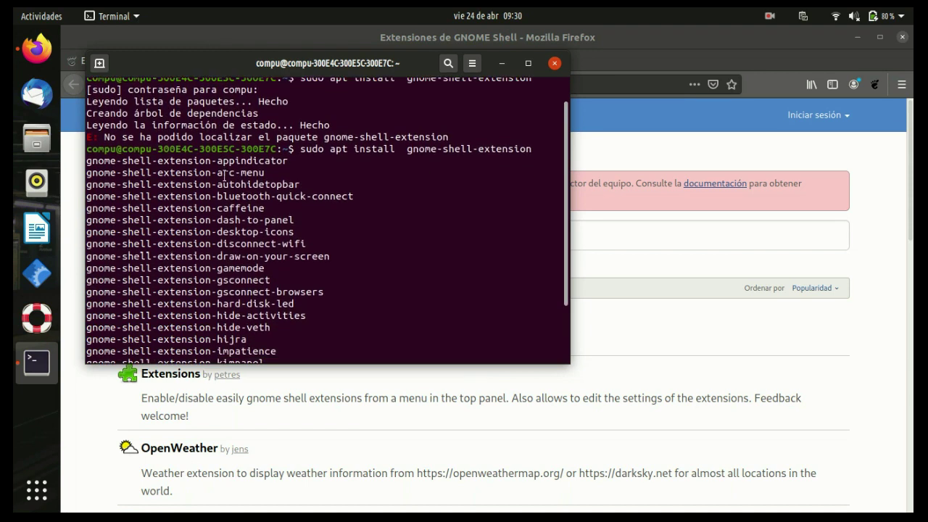
key("Return")
key("Return")
key("Return")
key("Return")
key("Return")
key("Return")
key("Return")
key("Return")
key("Return")
key("Return")
key("Return")
key("Return")
key("Return")
key("Return")
key("Return")
key("Return")
key("Return")
key("Return")
key("Return")
key("Return")
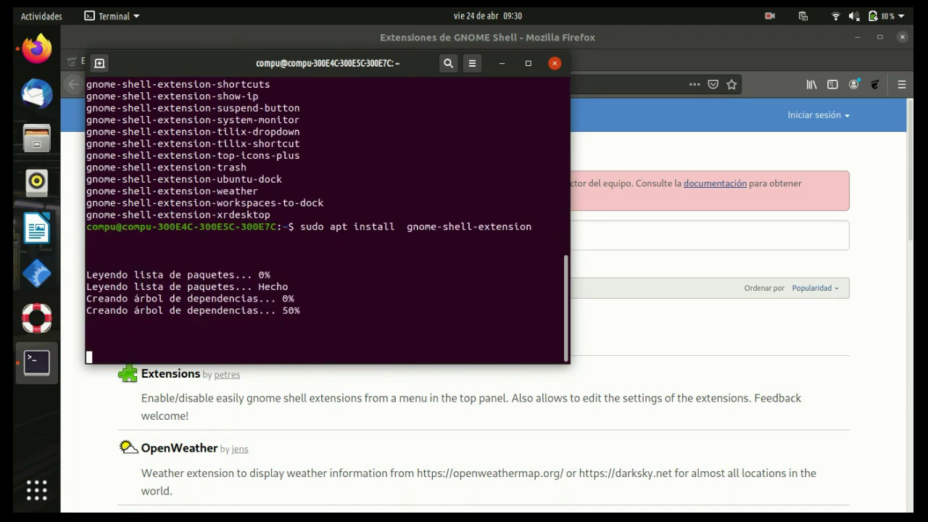
Install the GNOME Shell extensions package with "sudo apt install gnome-shell-extensions" and accept the installation with "s"
key("Up")
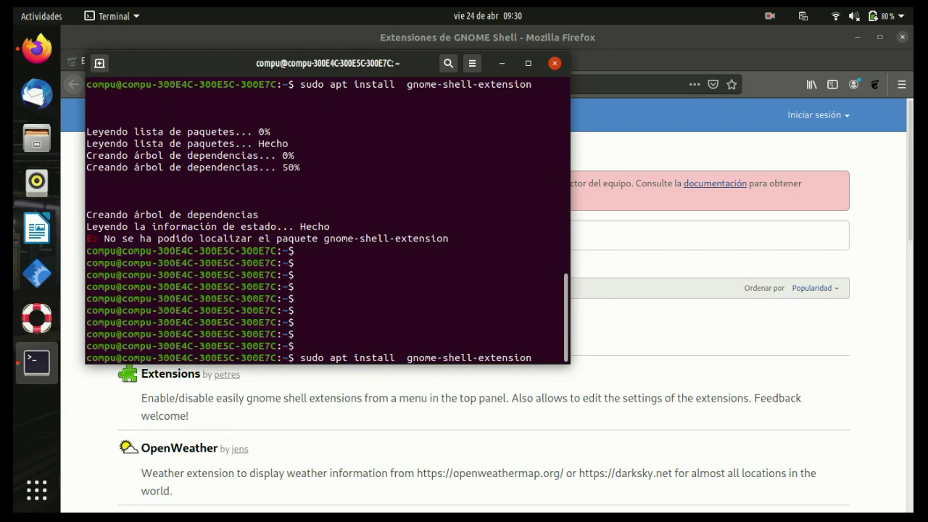
type("s")
key("Return")
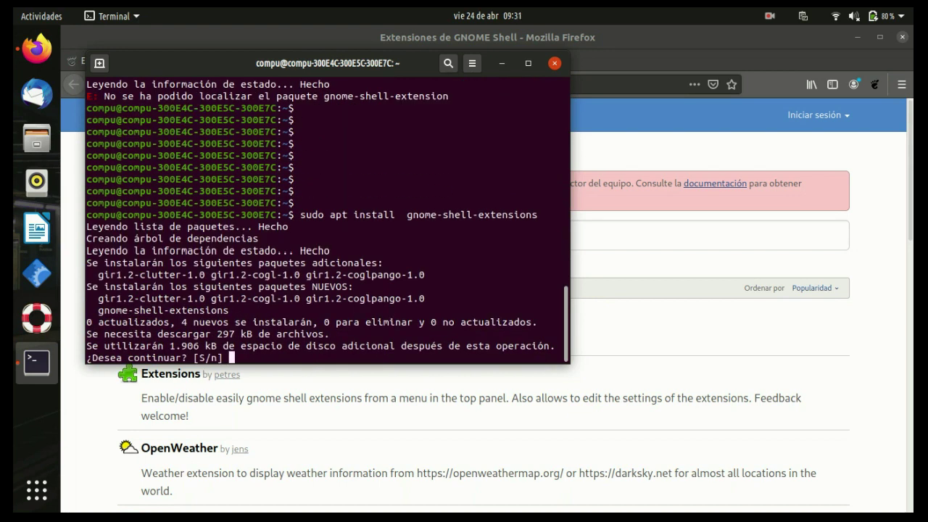
type("s")
key("Return")
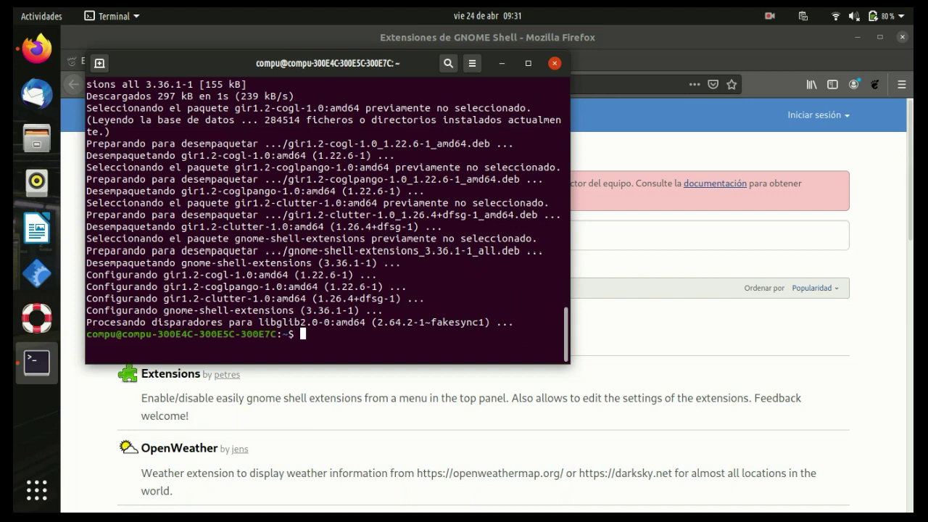
Install the browser connector by changing the previous install command's package to "chrome-gnome-shell" and running it
key("Up")
key("BackSpace")
key("BackSpace")
key("BackSpace")
key("BackSpace")
key("BackSpace")
key("BackSpace")
key("BackSpace")
key("BackSpace")
key("BackSpace")
key("BackSpace")
key("BackSpace")
key("BackSpace")
key("BackSpace")
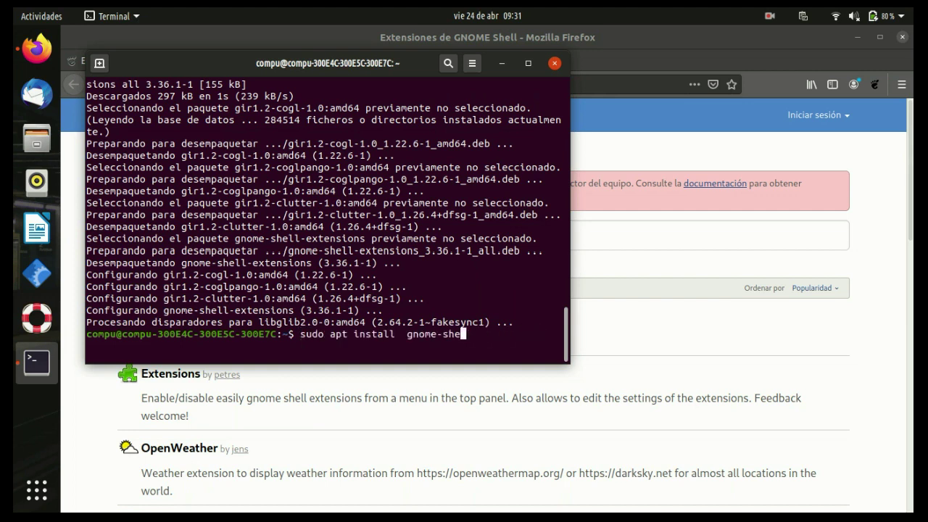
key("BackSpace")
key("BackSpace")
key("BackSpace")
key("BackSpace")
key("BackSpace")
key("BackSpace")
key("BackSpace")
key("BackSpace")
type("chro")
key("Tab")
key("Tab")
type("e")
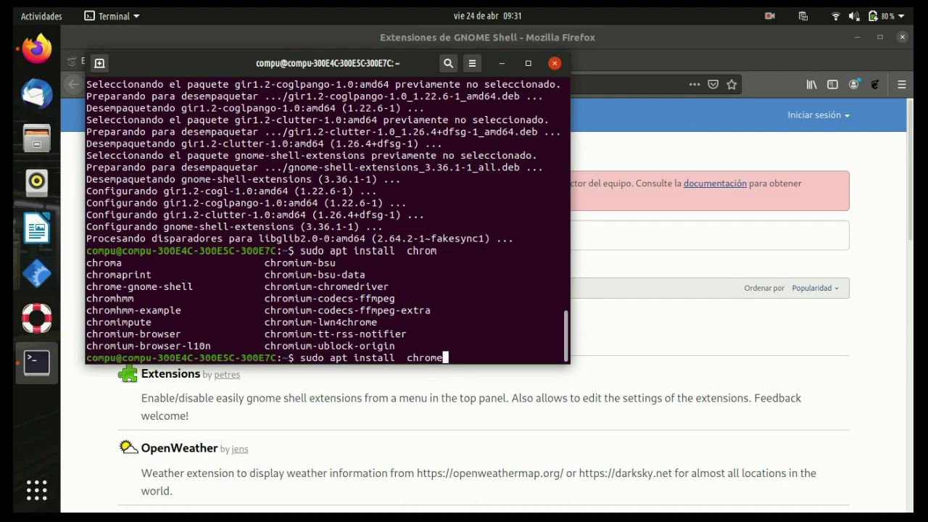
type("-gno")
key("Tab")
key("Return")
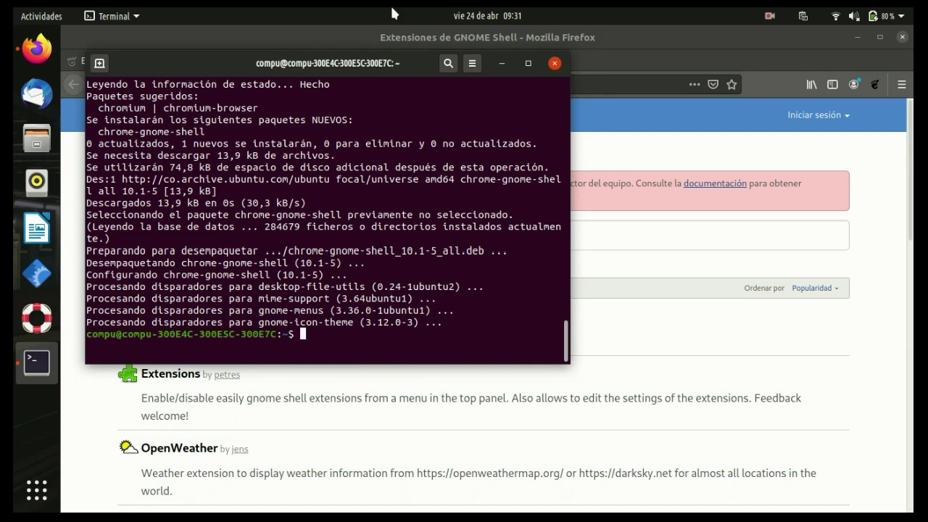
Open Retoques, check its Extensiones section, close it and return to Firefox
left_click(25, 486)
type("reto")
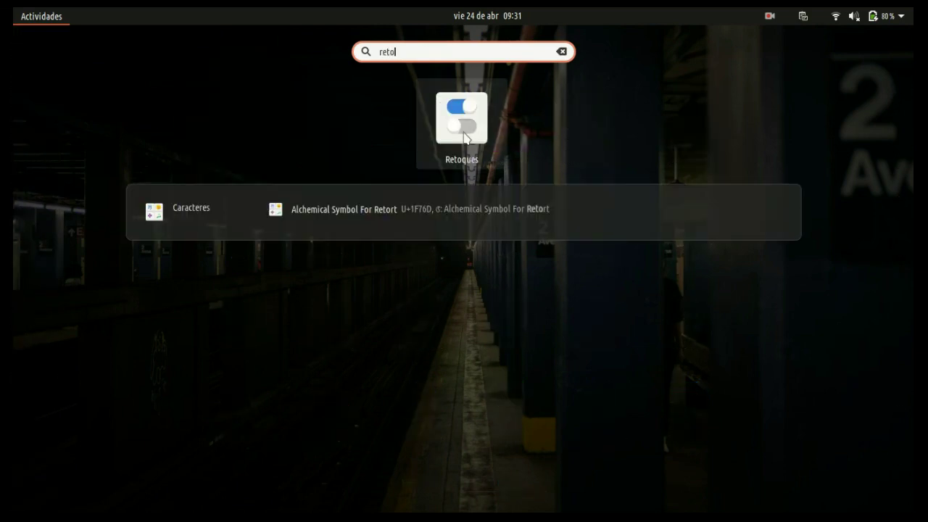
left_click(462, 119)
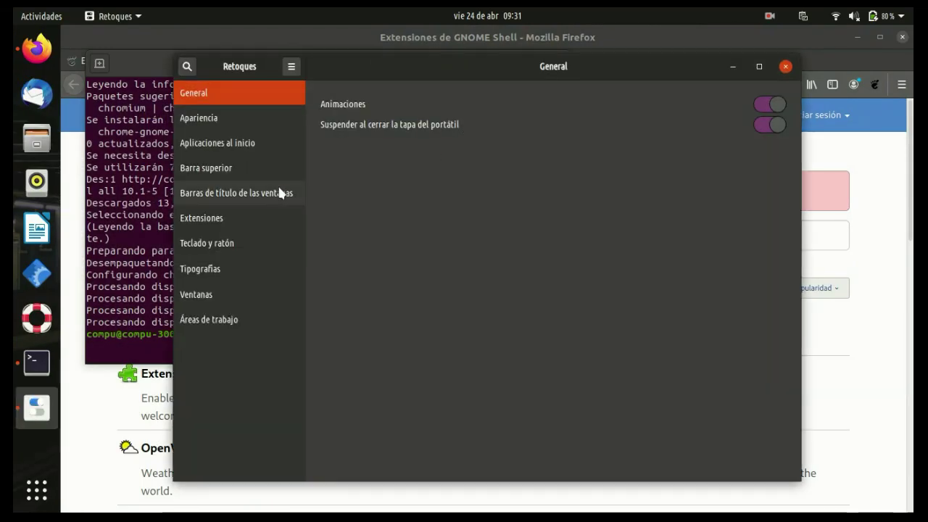
left_click(244, 218)
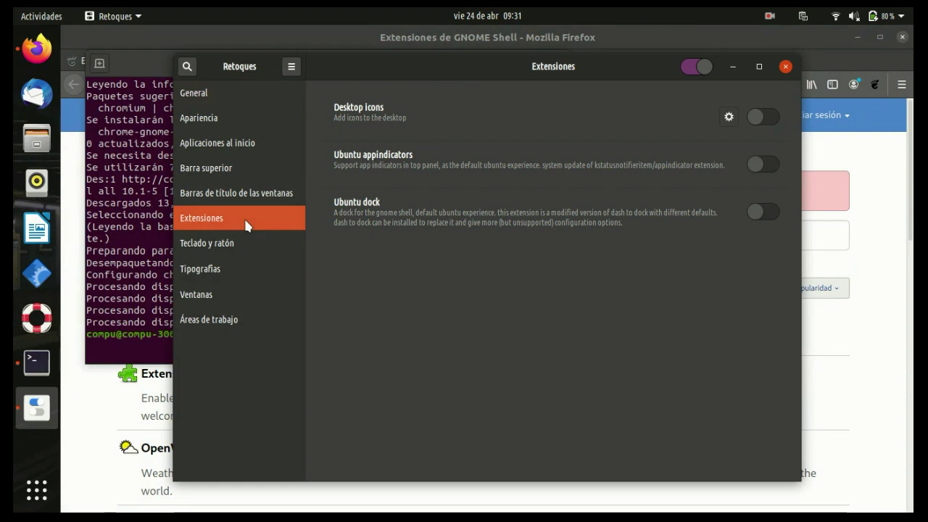
left_click(784, 68)
left_click(714, 65)
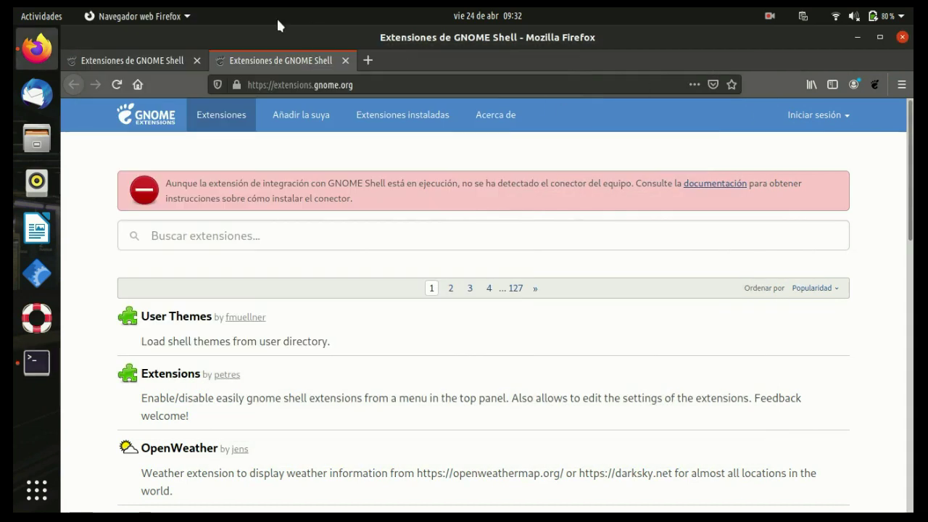
Reload the GNOME Shell Extensions page in the first Firefox tab and look over the extension list
key("ctrl+Page_Up")
key("F5")
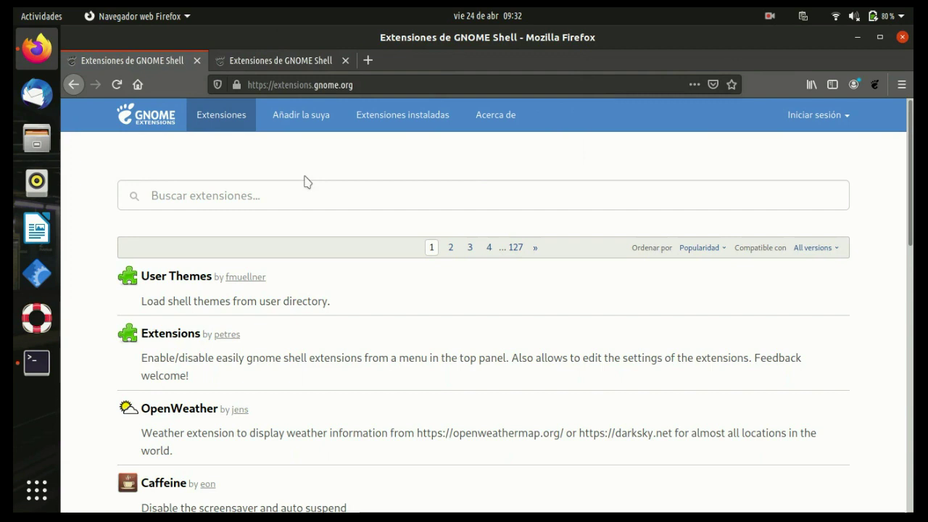
scroll(185, 283, "down", 6)
scroll(188, 284, "up", 4)
scroll(186, 283, "up", 3)
Open the User Themes extension's page, switch the extension on and confirm its installation
left_click(186, 283)
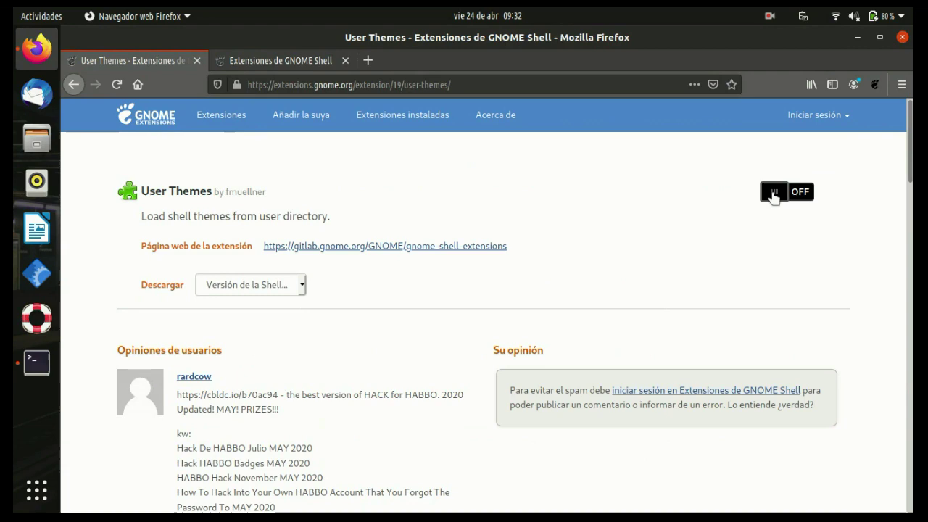
left_click(799, 192)
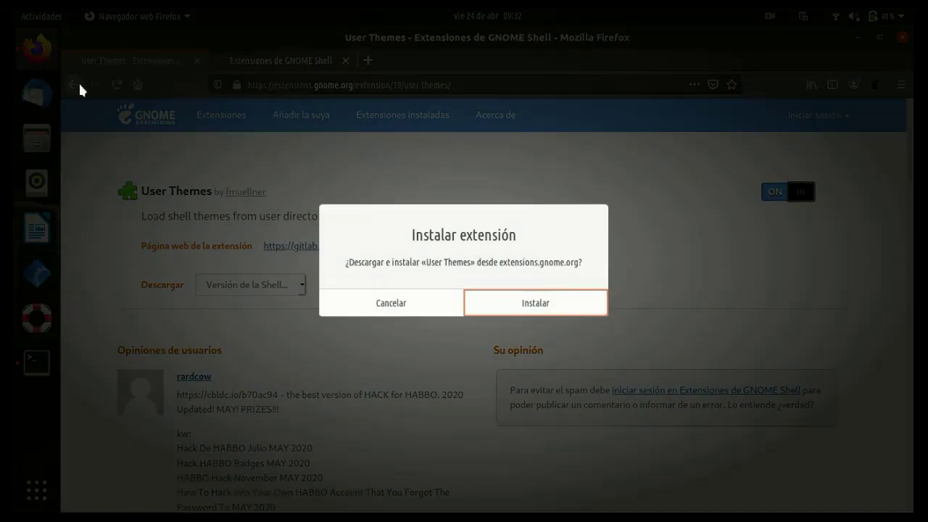
left_click(531, 297)
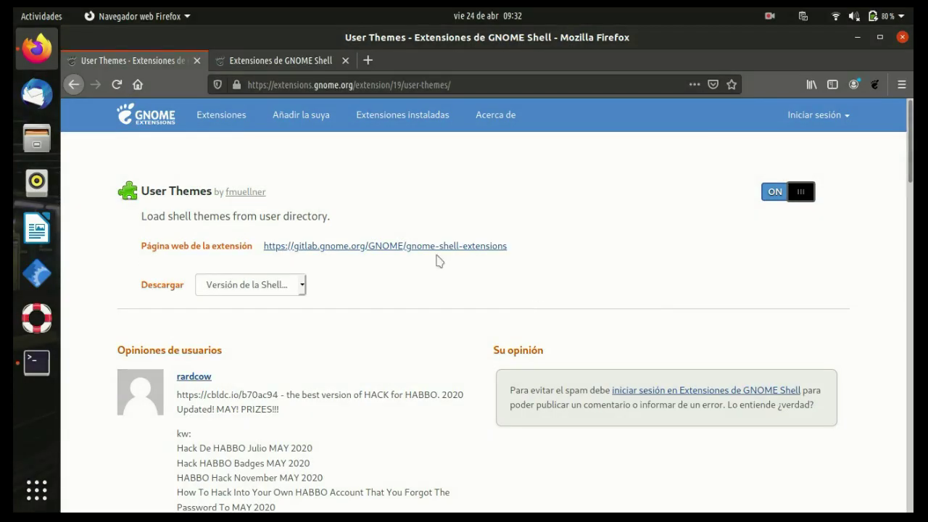
Return to the extension list and browse the entries below User Themes
left_click(80, 87)
scroll(323, 224, "down", 5)
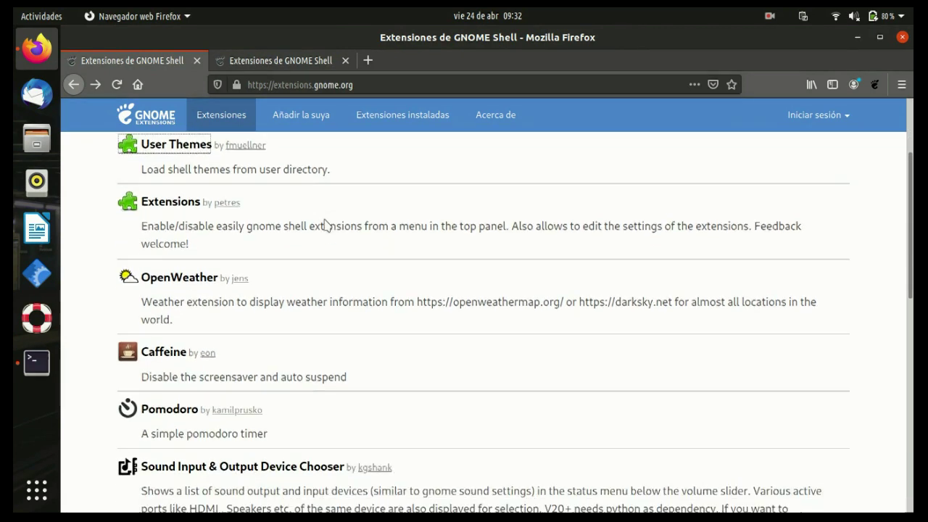
scroll(324, 225, "down", 3)
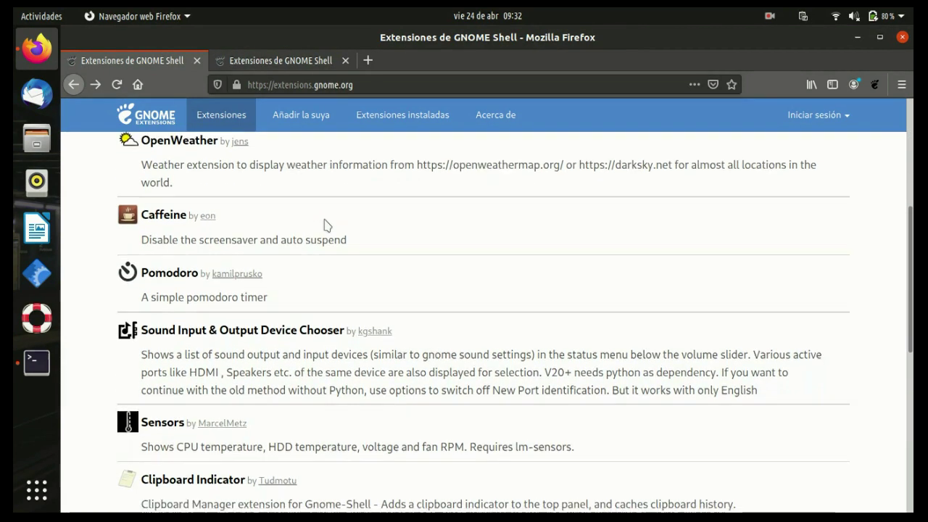